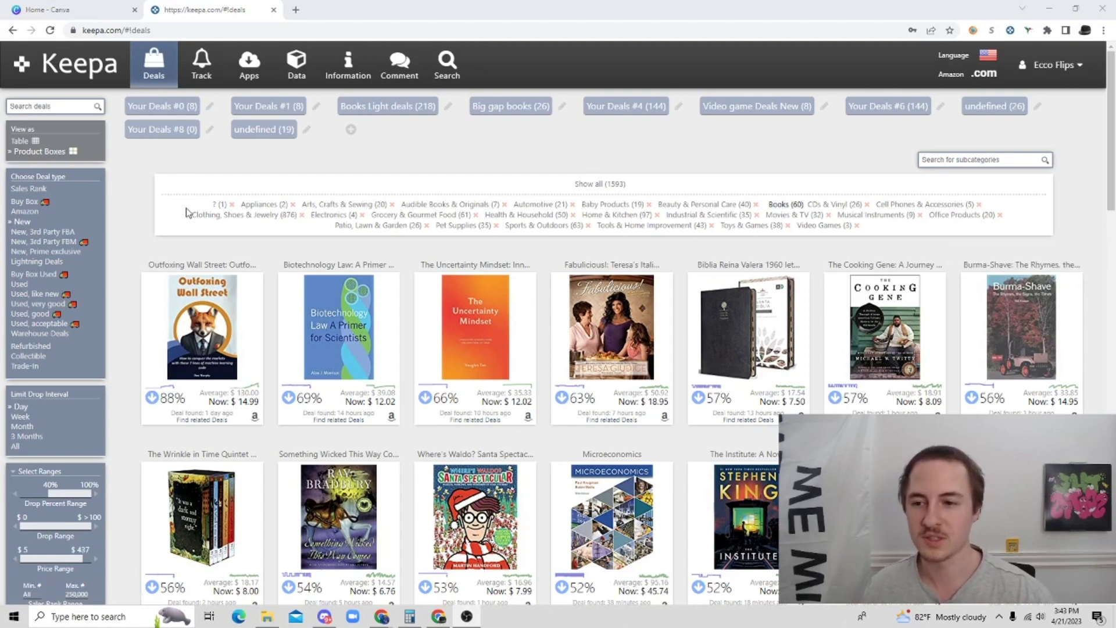
scroll(12, 272, "down", 2)
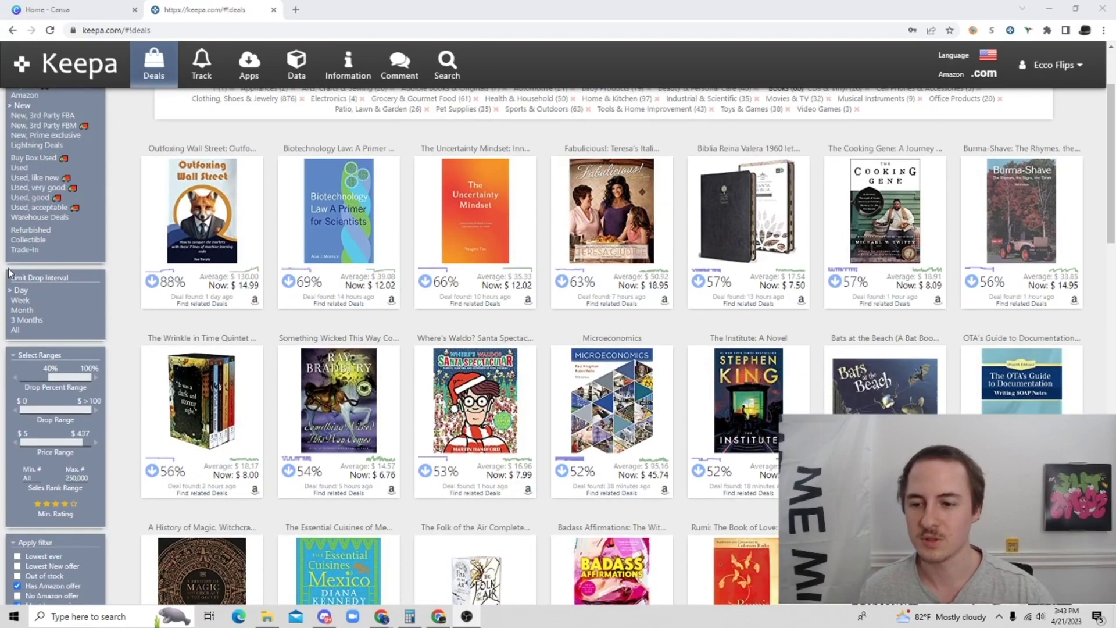
scroll(15, 272, "up", 2)
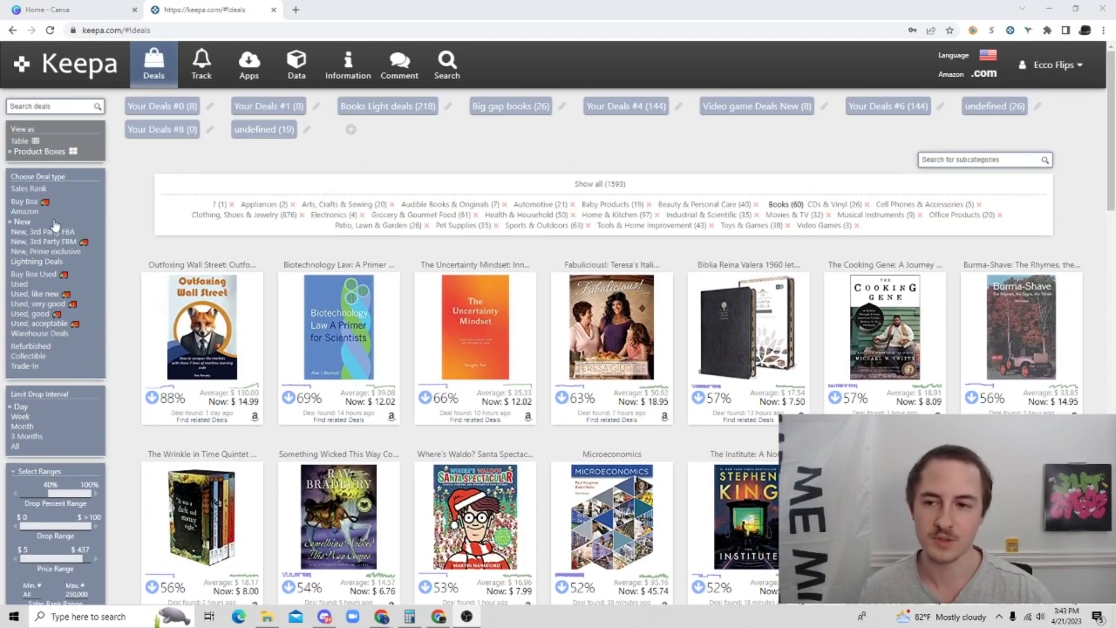
scroll(27, 232, "down", 1)
scroll(28, 231, "down", 7)
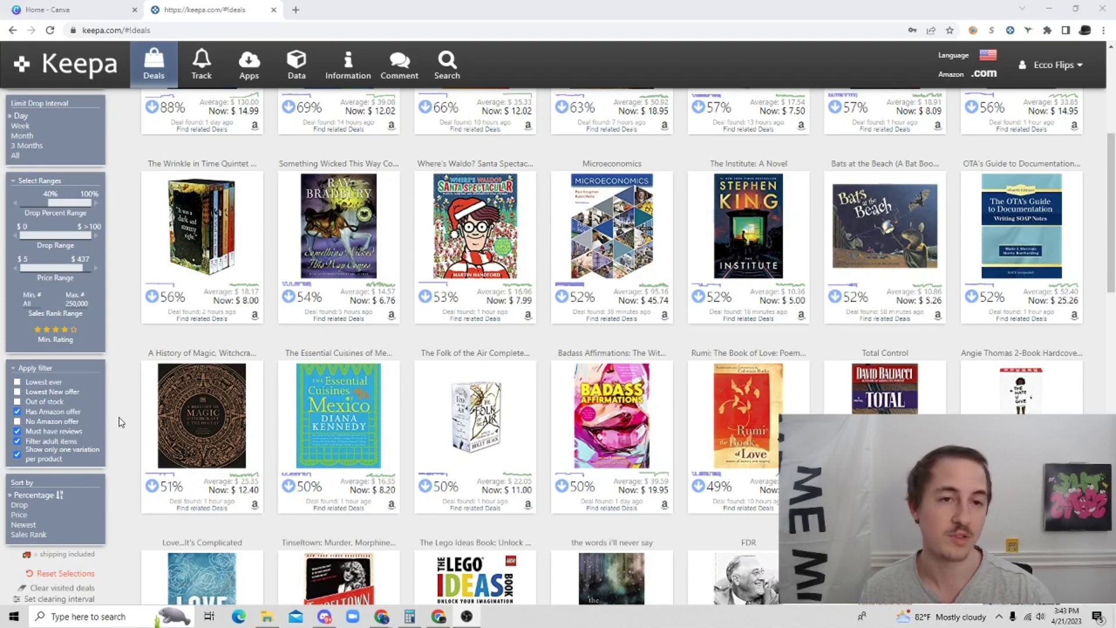
scroll(116, 418, "up", 7)
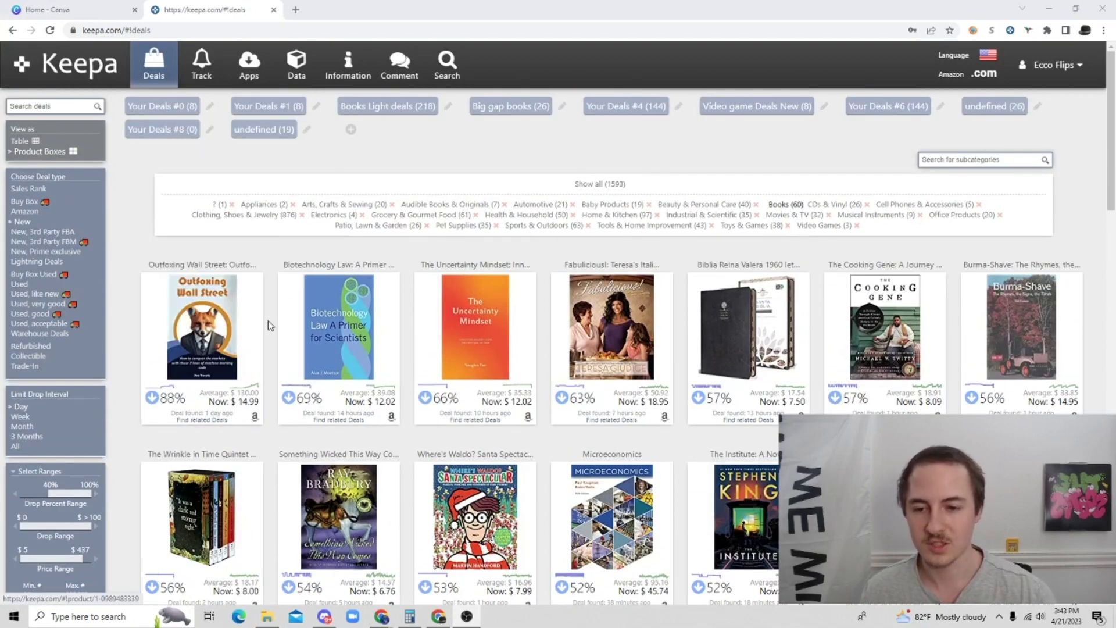
mouse_move(224, 333)
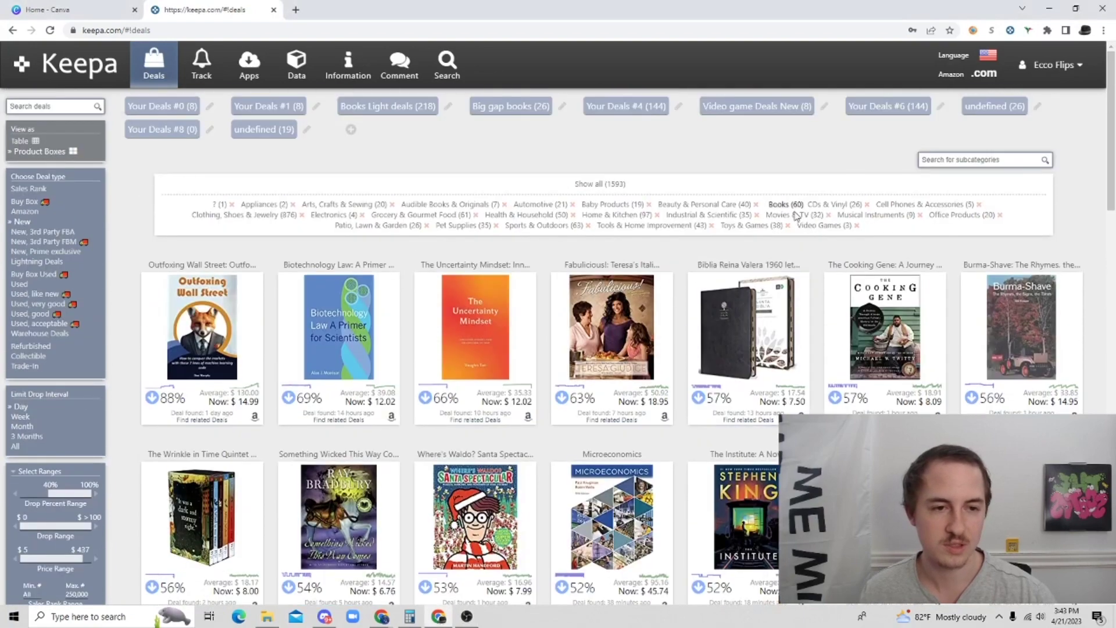
Filter the deals to Video Games and glance at the ASUS gaming mouse's price history
left_click(827, 227)
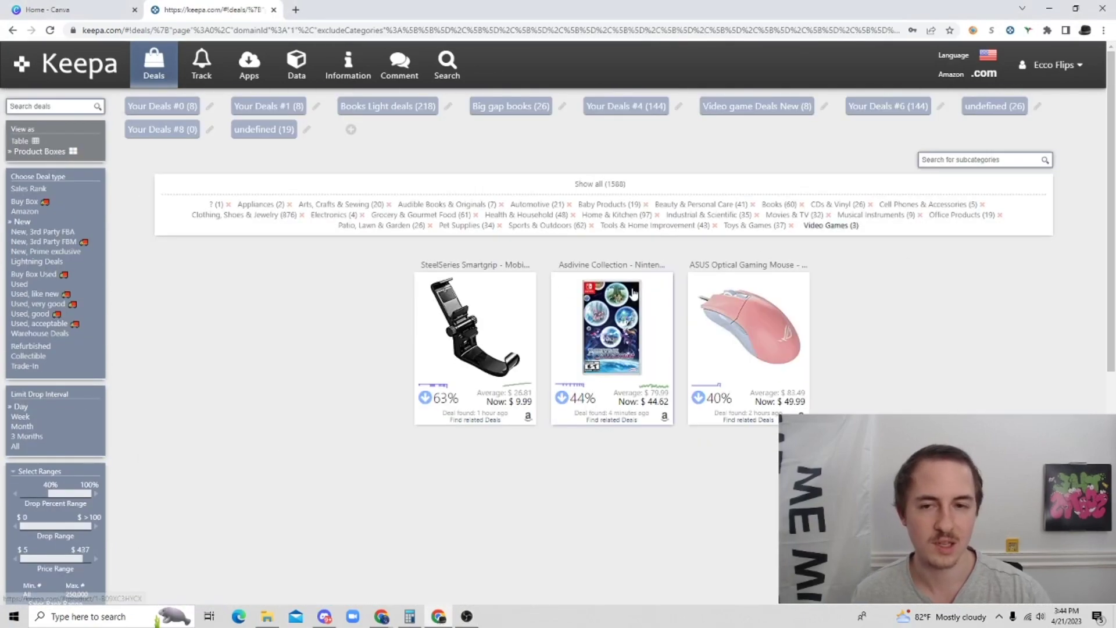
mouse_move(465, 323)
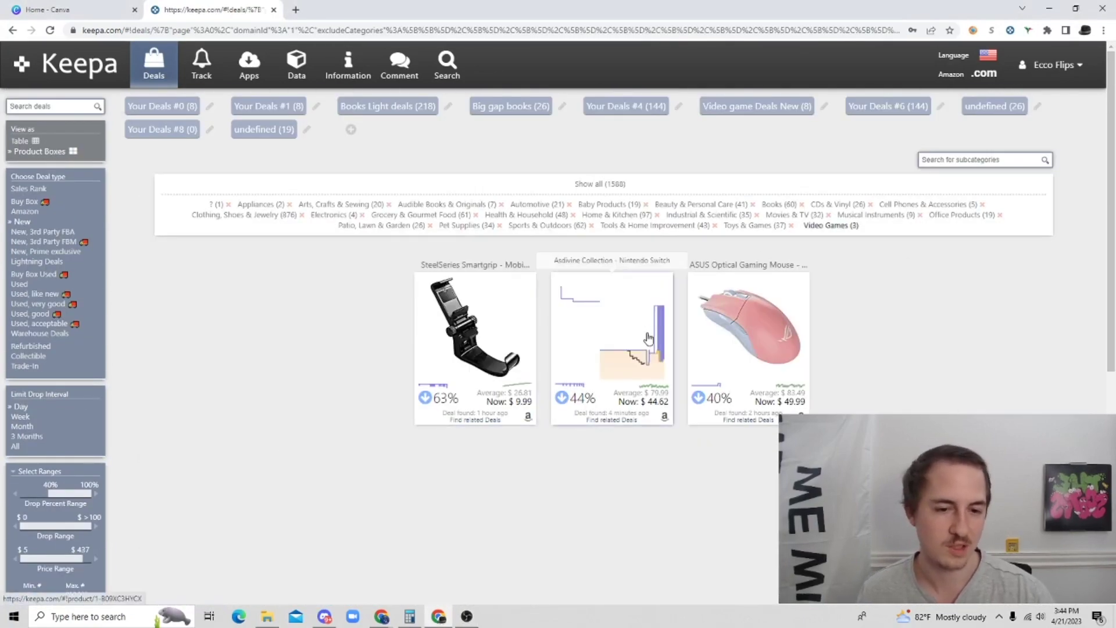
left_click(803, 341)
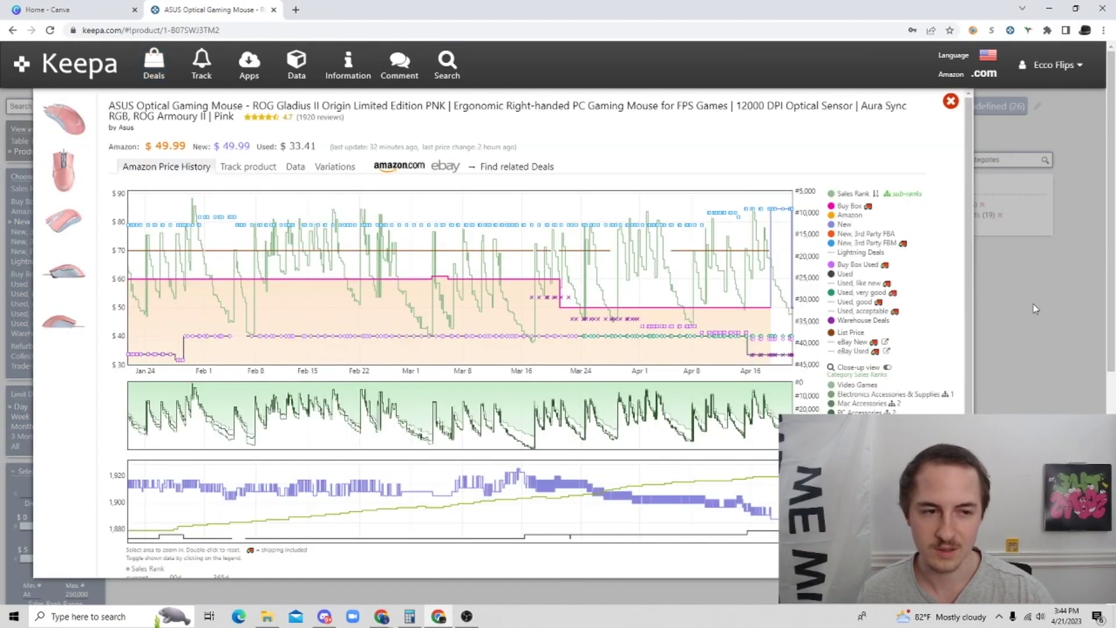
key("Escape")
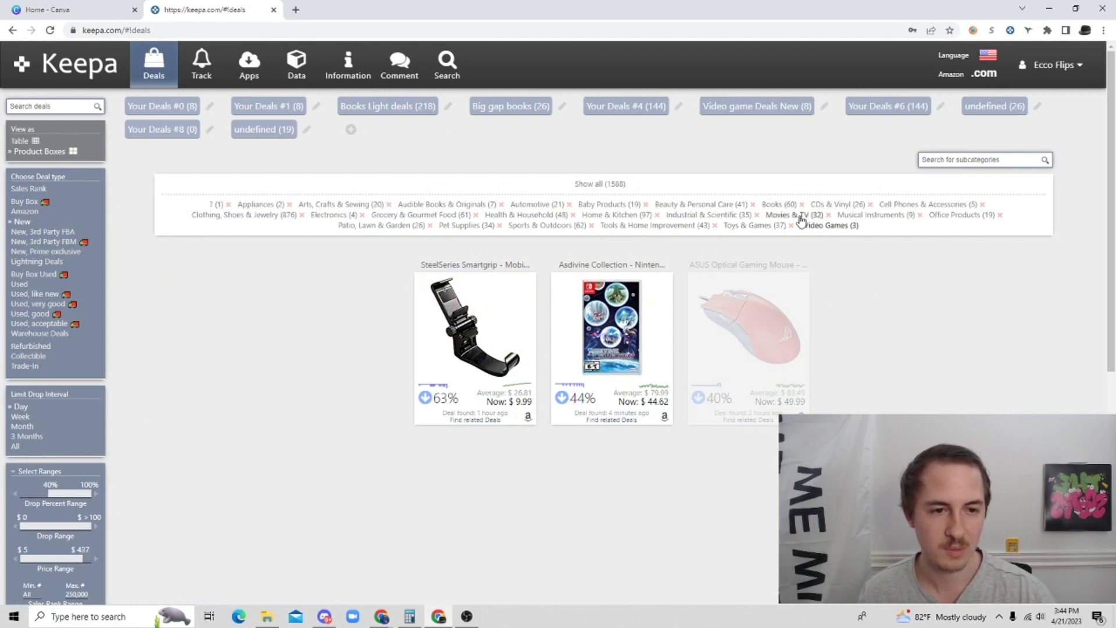
Switch the deals to Toys & Games and briefly check the Zombicide game's price history
left_click(754, 226)
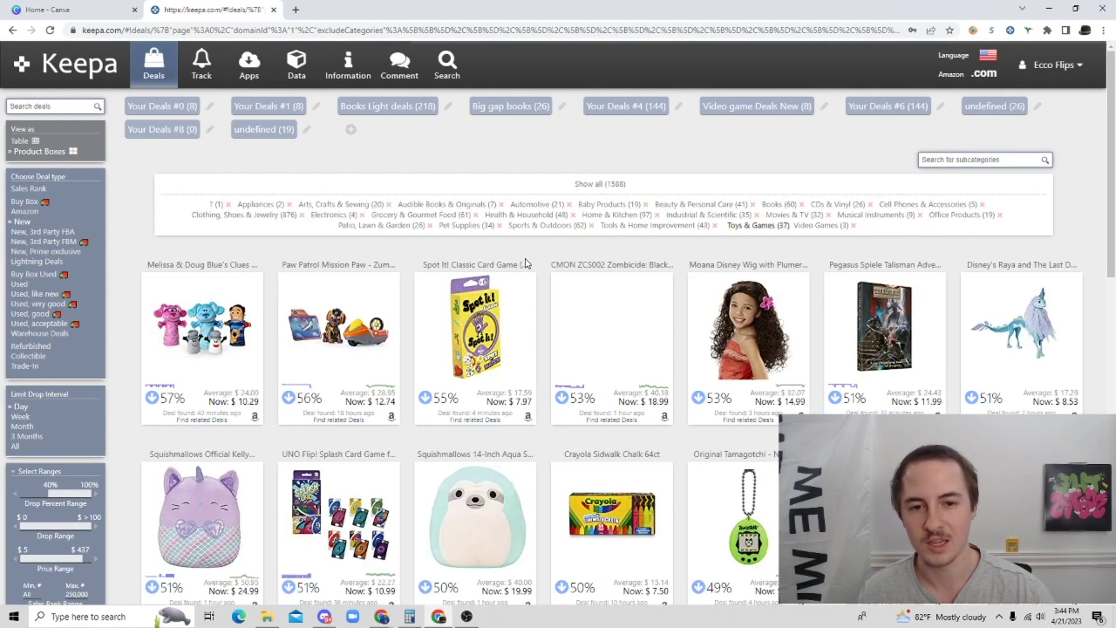
left_click(581, 266)
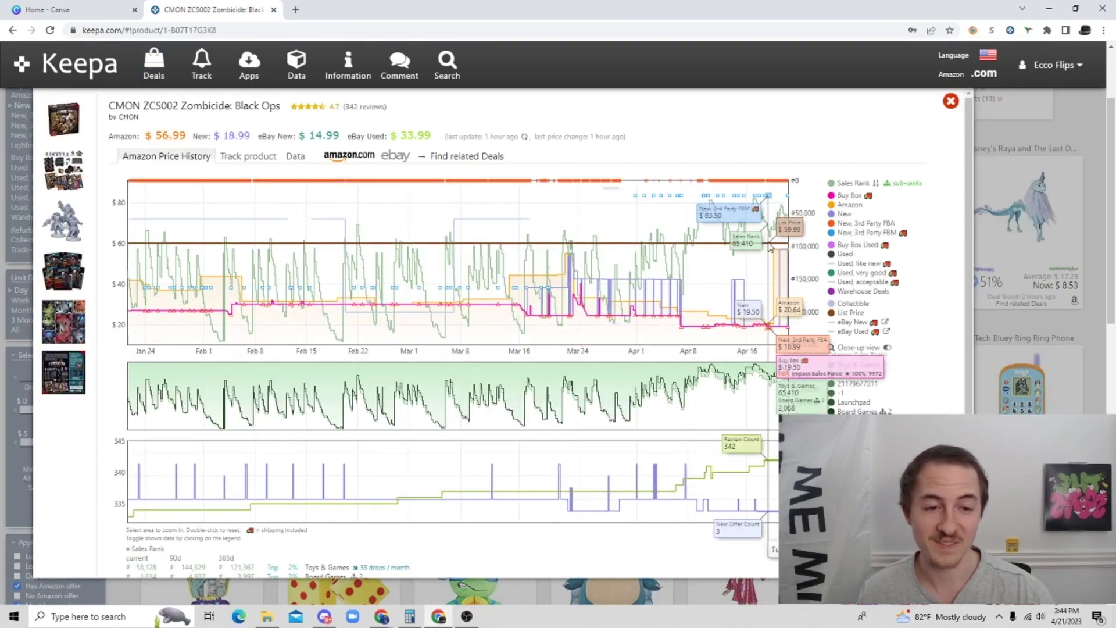
left_click(1020, 222)
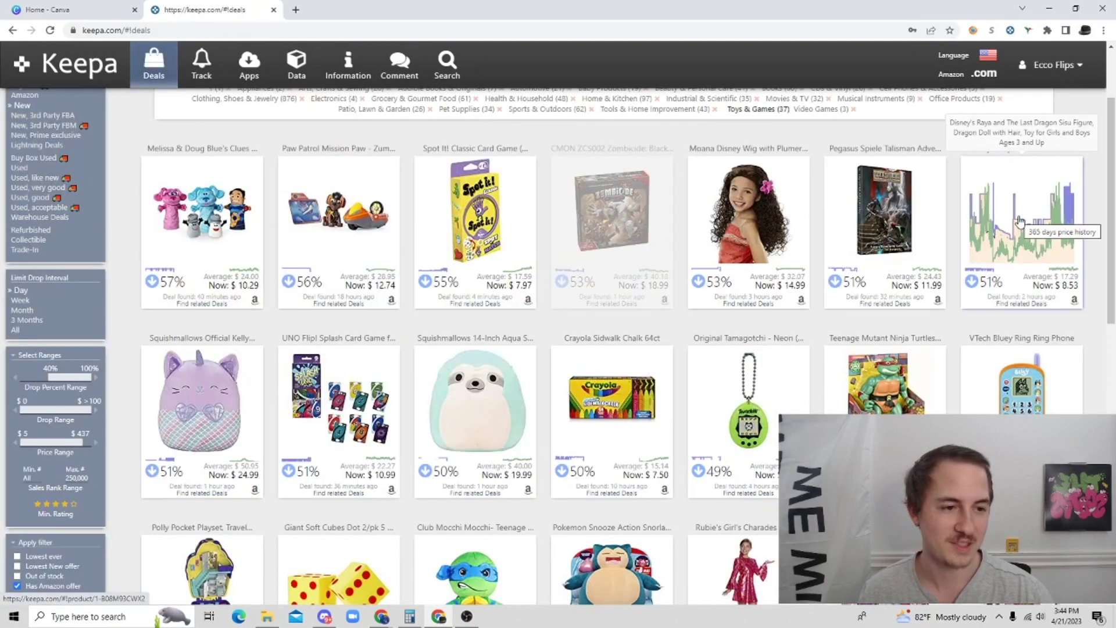
scroll(551, 282, "down", 2)
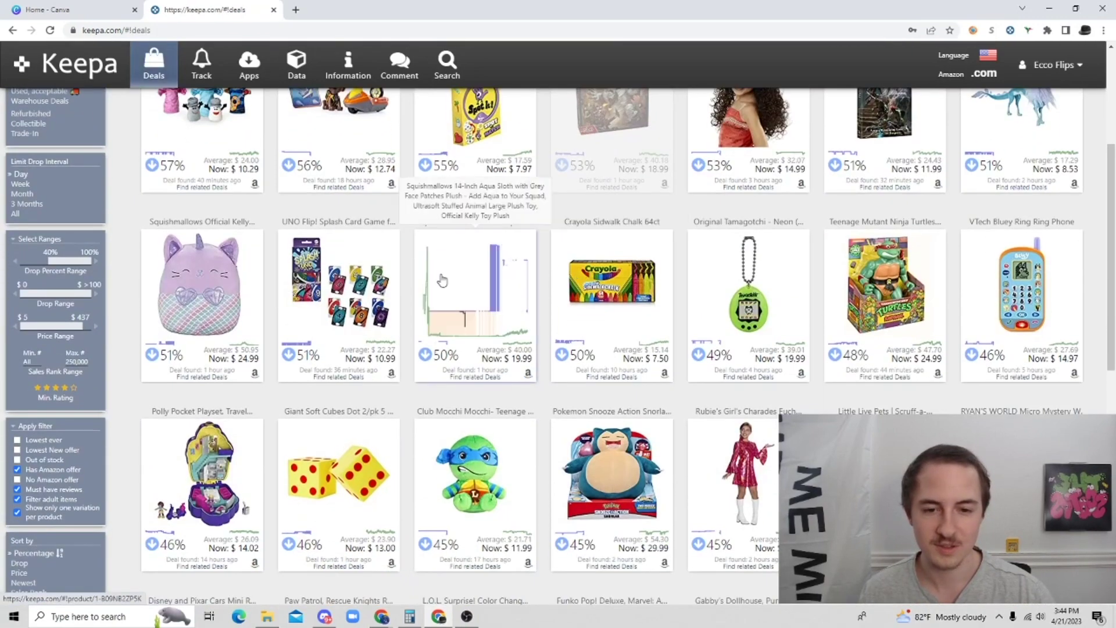
Open the Squishmallows aqua sloth's price history and its Amazon page in a new tab
left_click(486, 276)
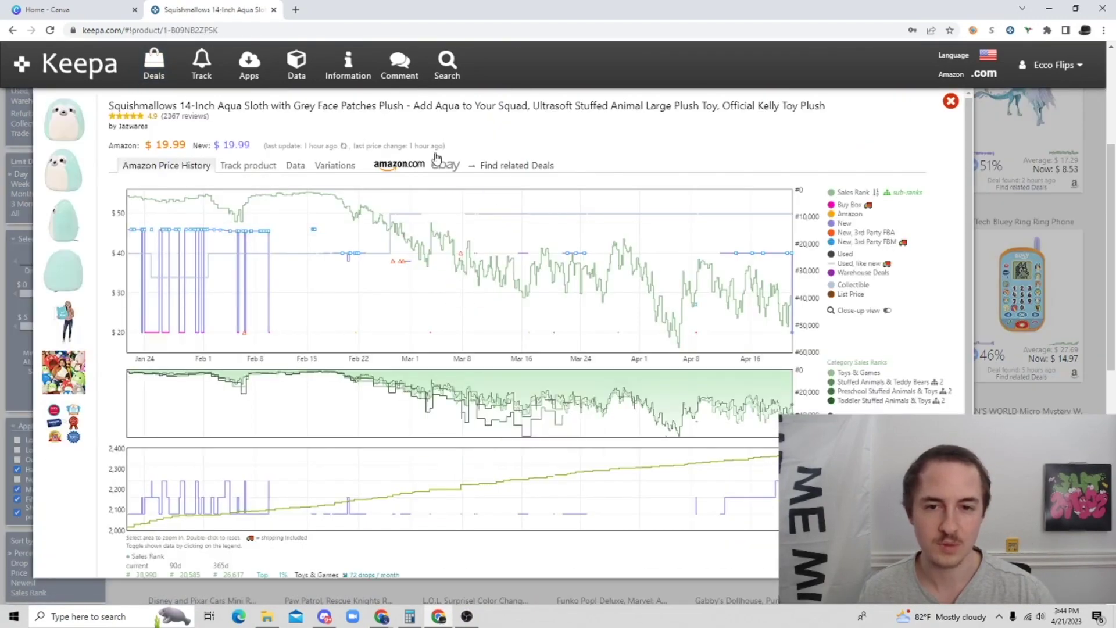
right_click(406, 169)
left_click(436, 175)
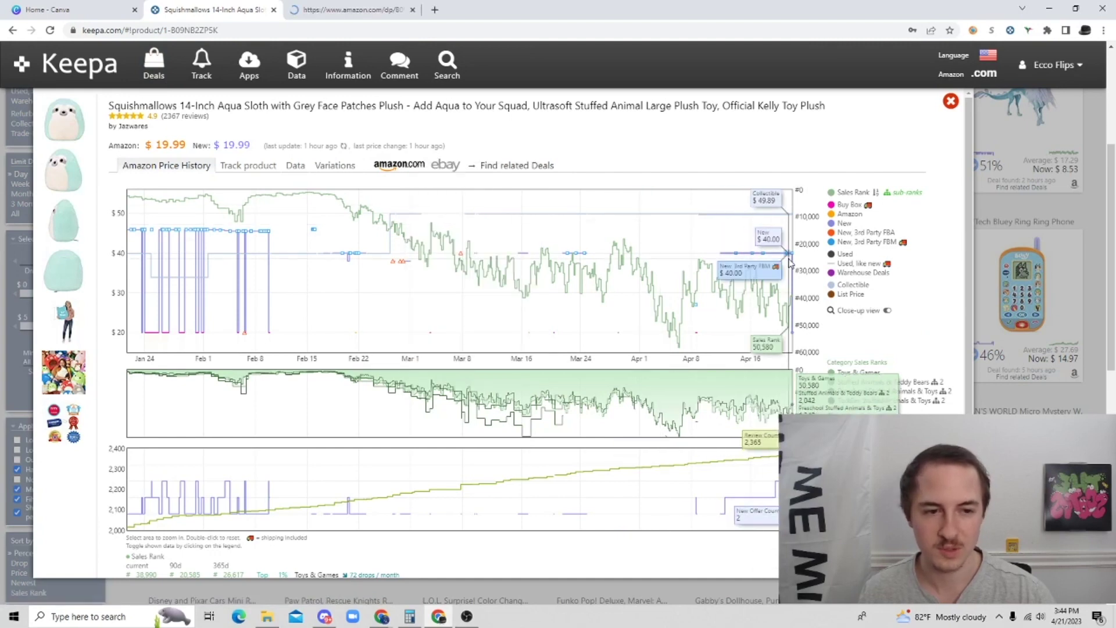
On the sloth's Amazon page, dismiss the offers panel and zoom the chart to the latest day
left_click(312, 4)
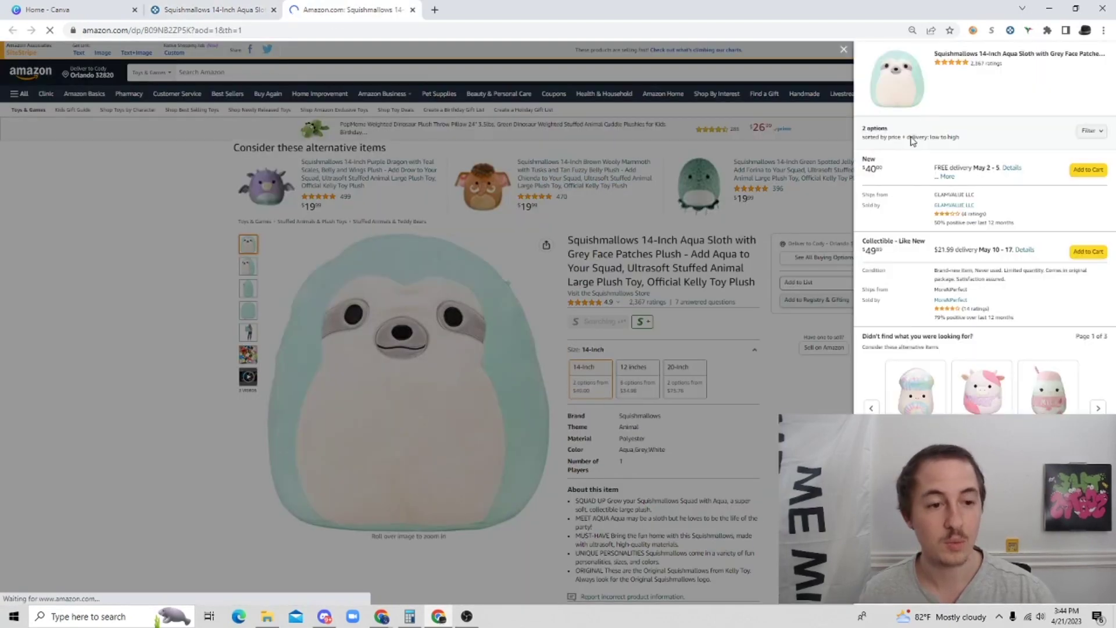
left_click(800, 219)
scroll(718, 259, "down", 5)
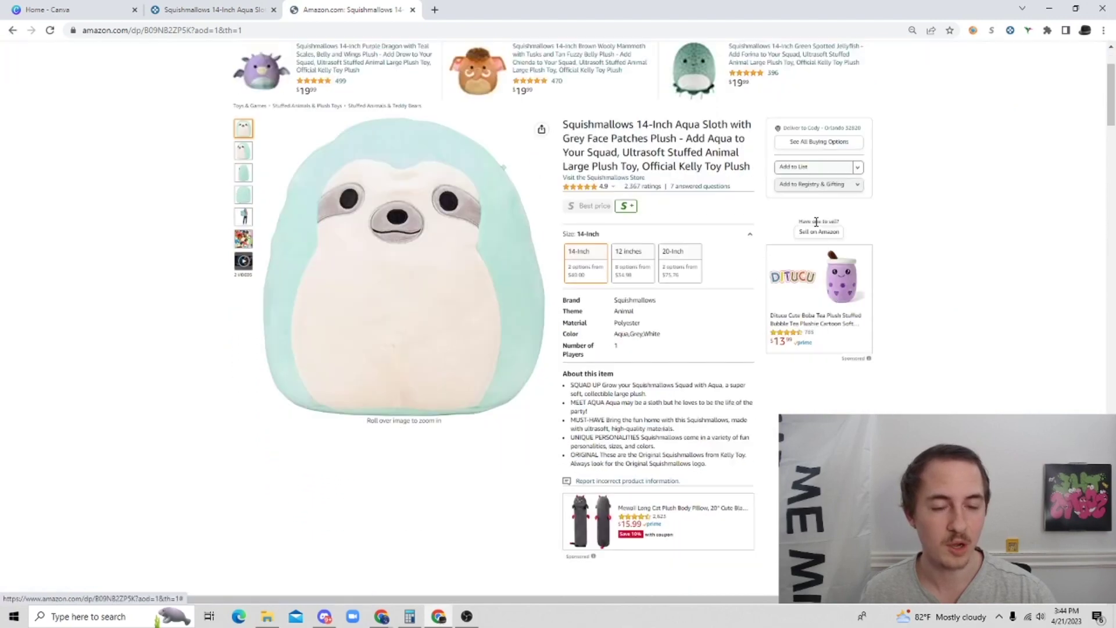
scroll(718, 259, "down", 3)
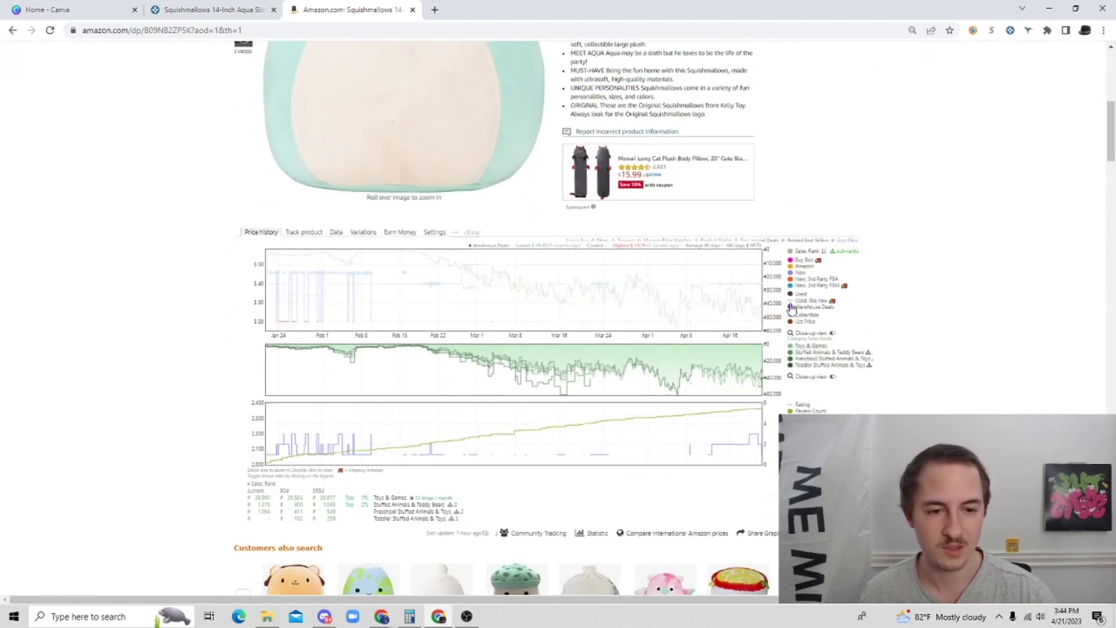
left_click_drag(734, 294, 756, 314)
scroll(843, 250, "up", 6)
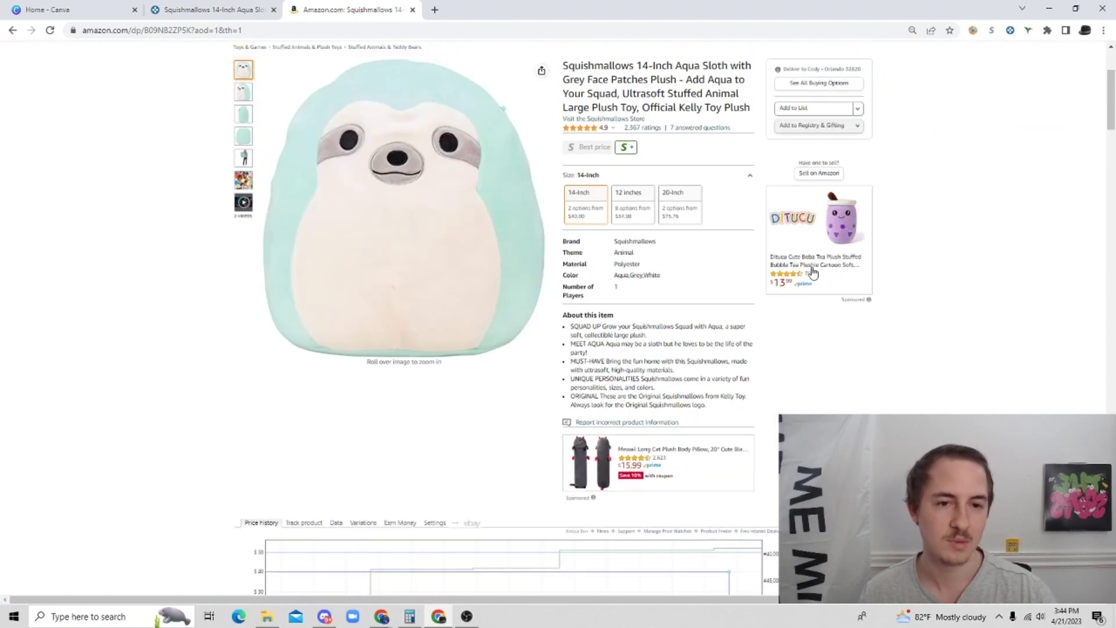
Enter a 19.99 cost and 39.99 sale price in SellerAmp for the sloth plush
left_click(972, 30)
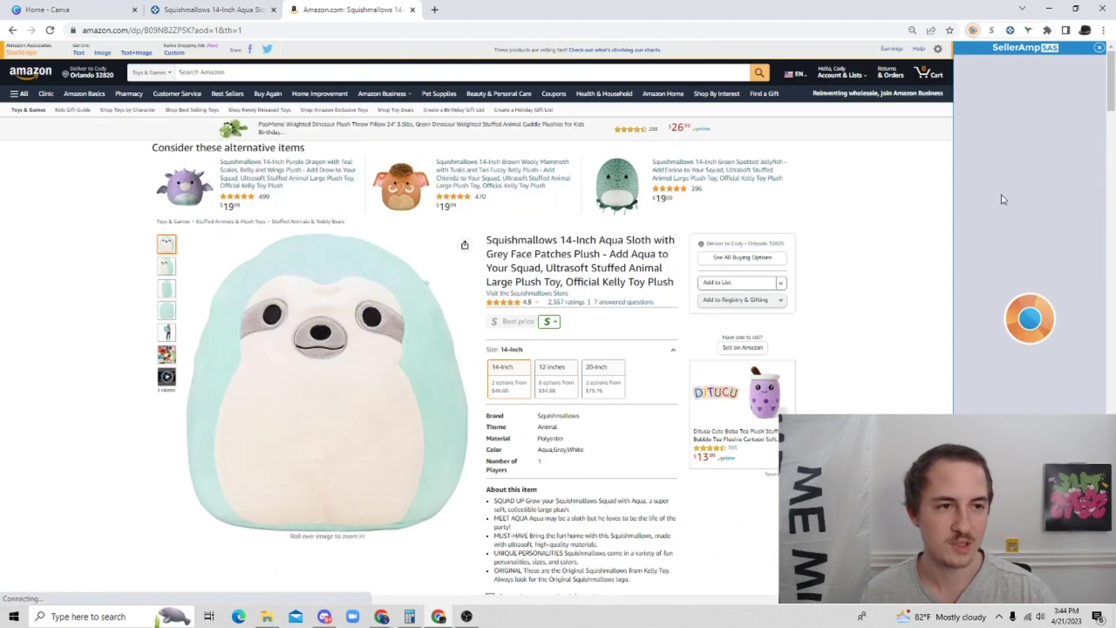
left_click(997, 224)
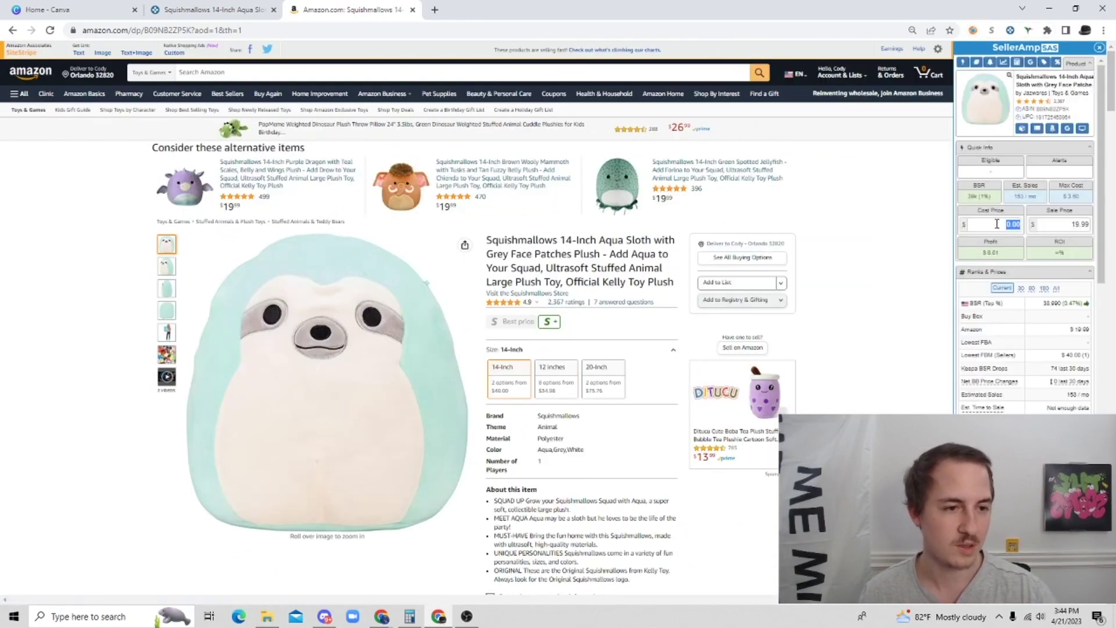
type("19.99")
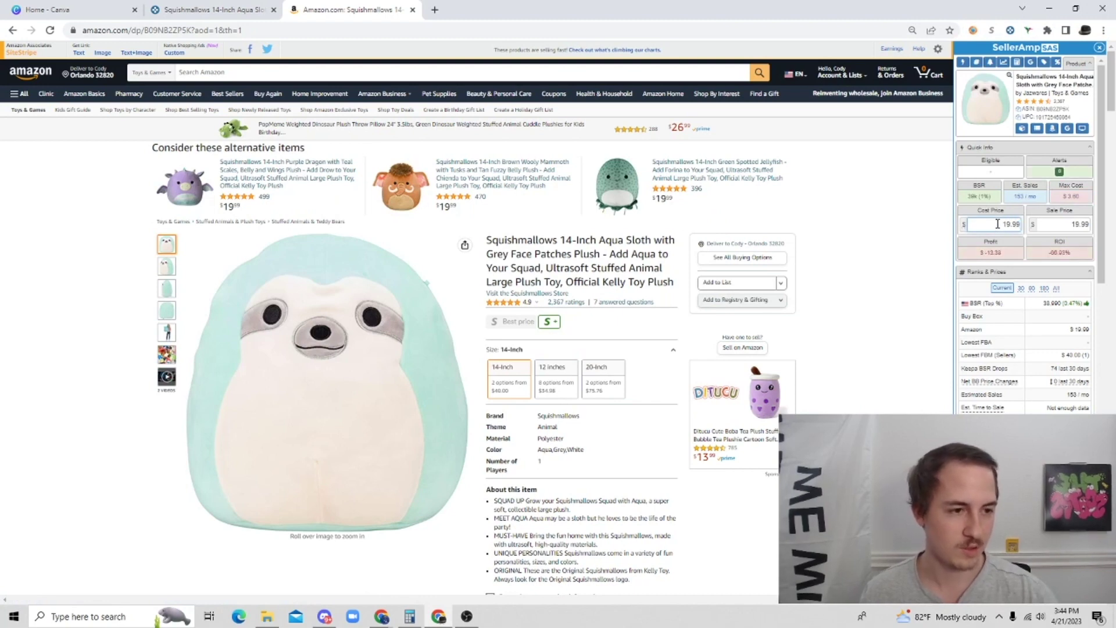
left_click(1064, 225)
type("39.9")
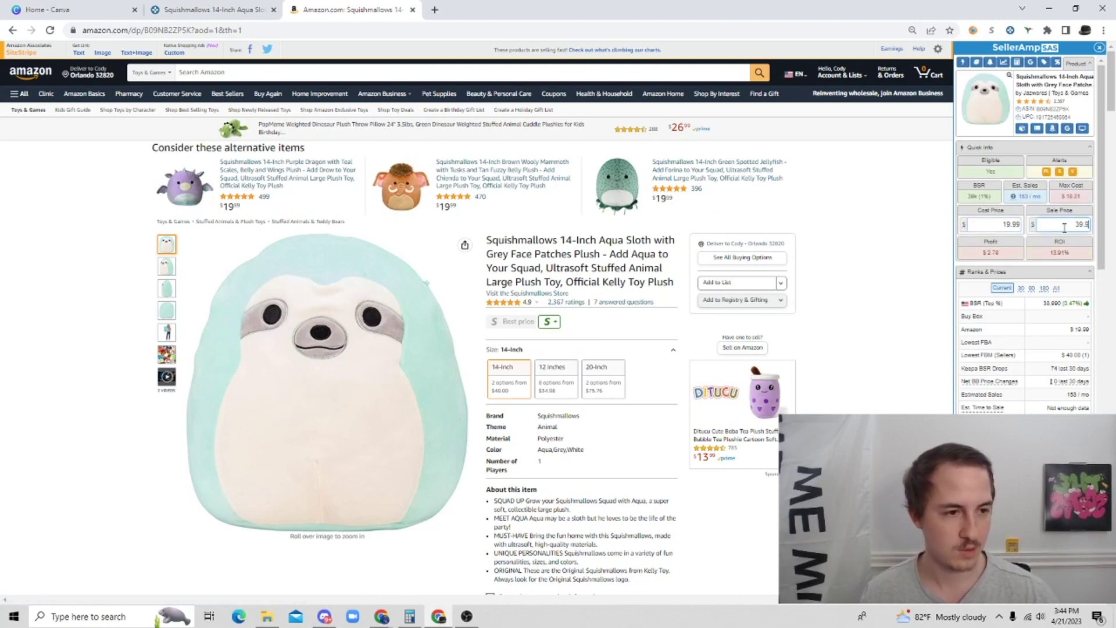
left_click(914, 227)
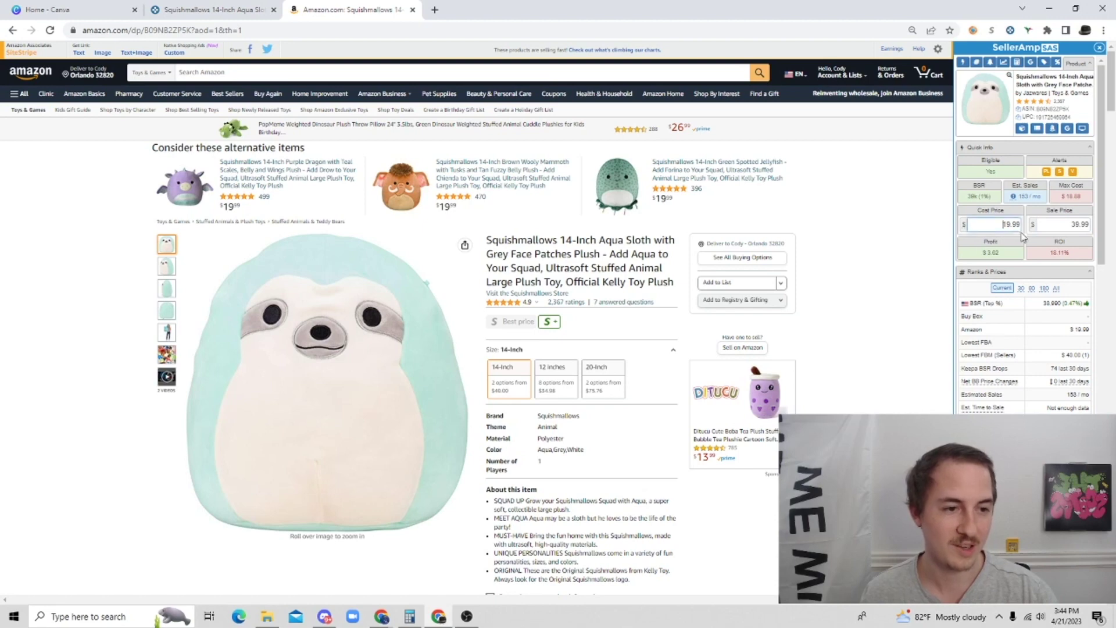
Show Keepa's offer data for the sloth with historical offers included
scroll(823, 266, "down", 3)
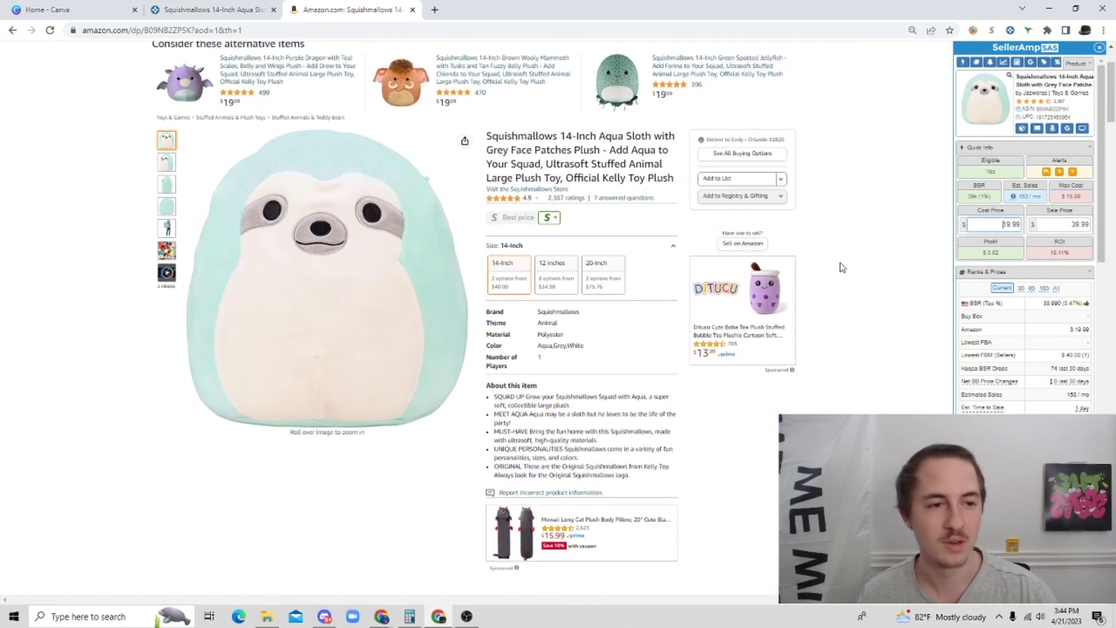
scroll(842, 268, "down", 5)
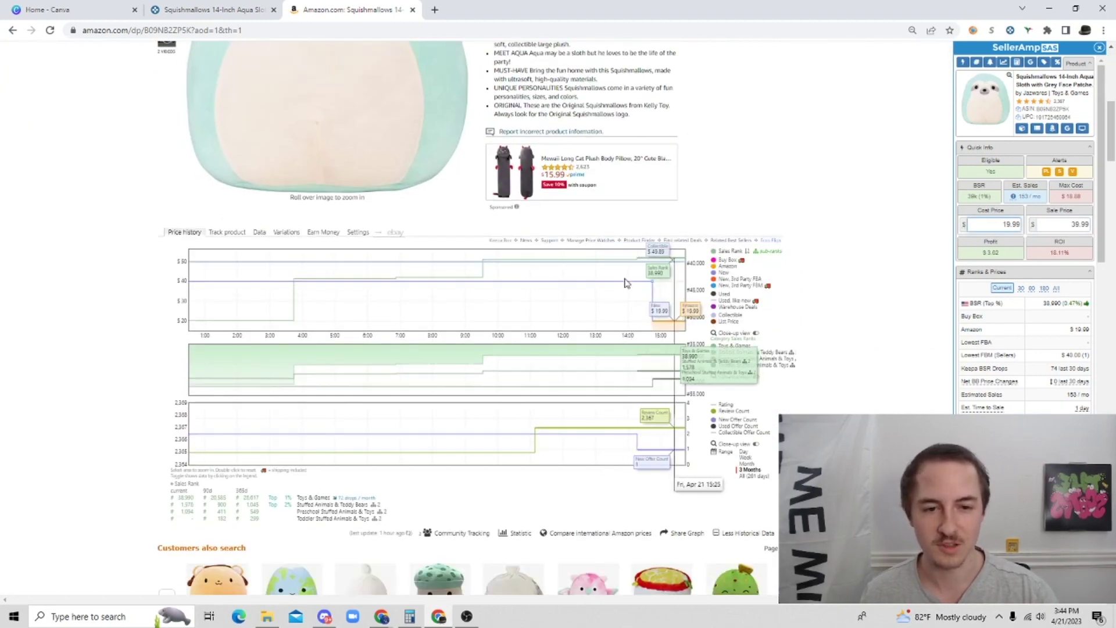
left_click(260, 232)
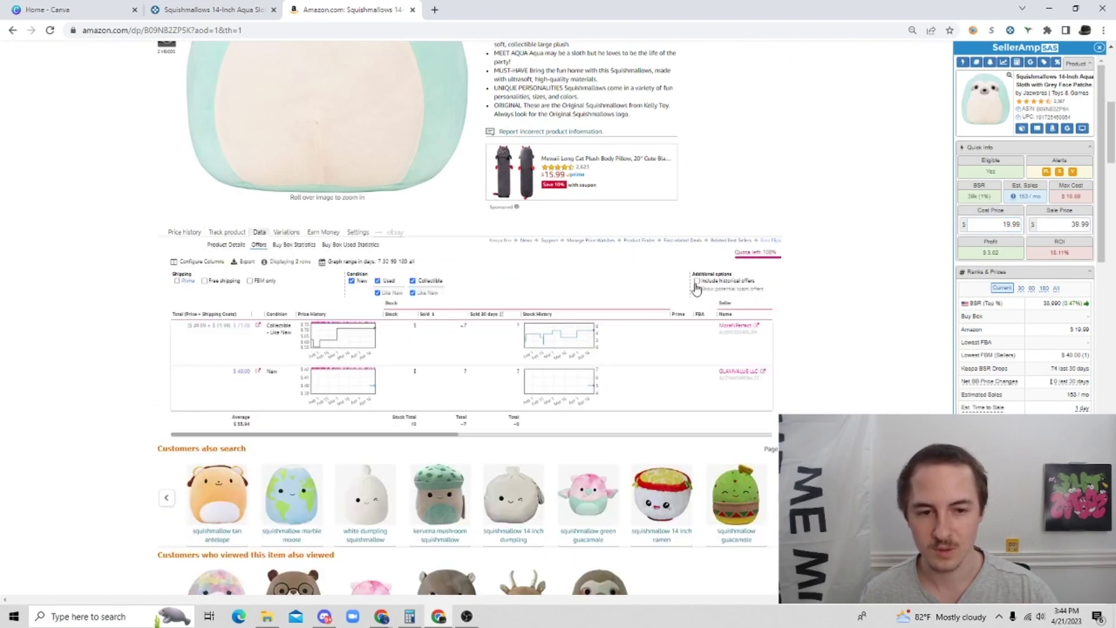
left_click(697, 282)
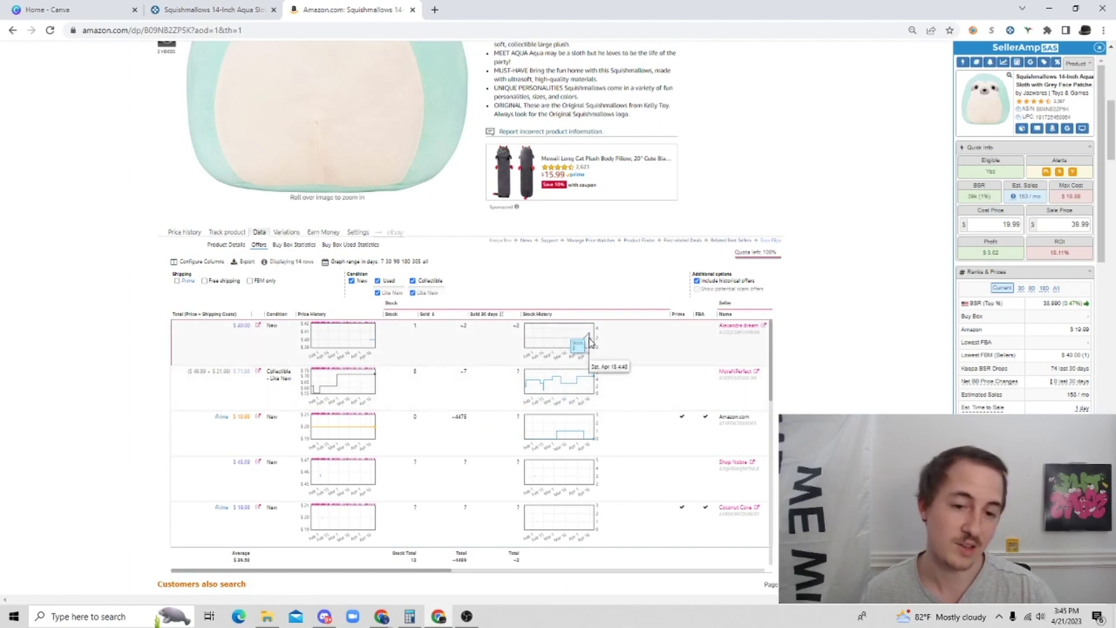
scroll(590, 340, "up", 4)
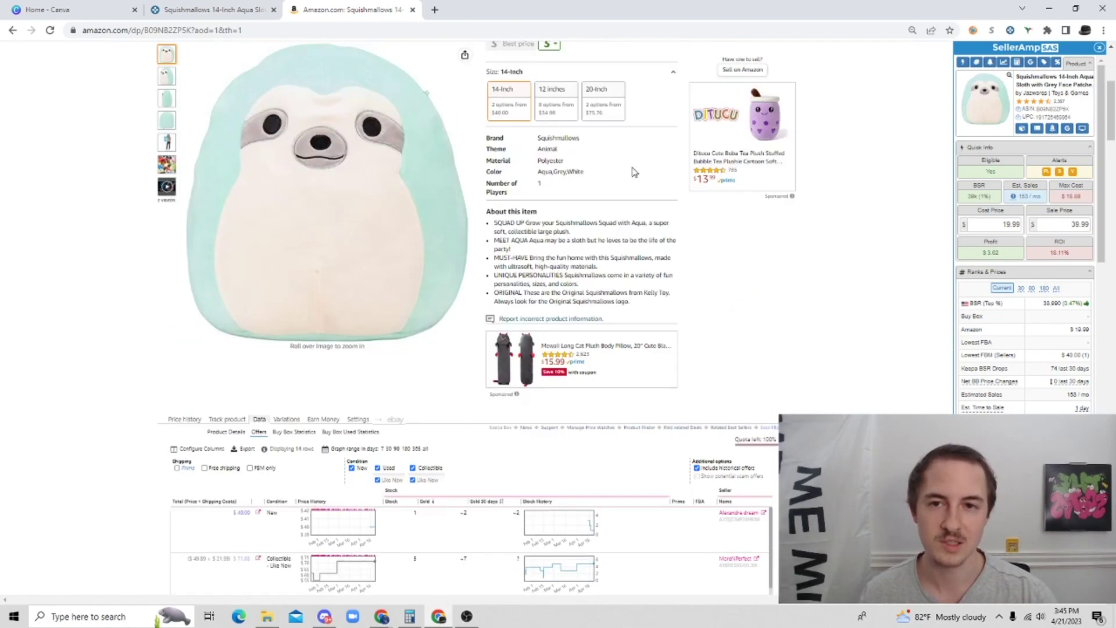
Back in Keepa deals, open the Club Mocchi TMNT Leonardo plush and its Amazon listing in a new tab
left_click(214, 9)
left_click(951, 101)
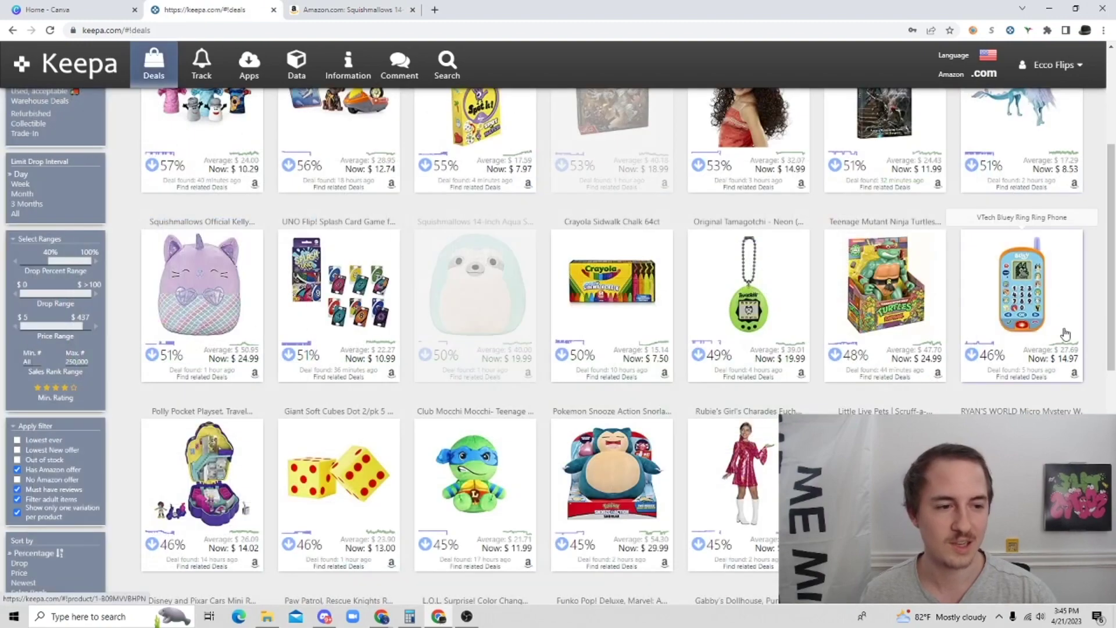
scroll(349, 348, "down", 2)
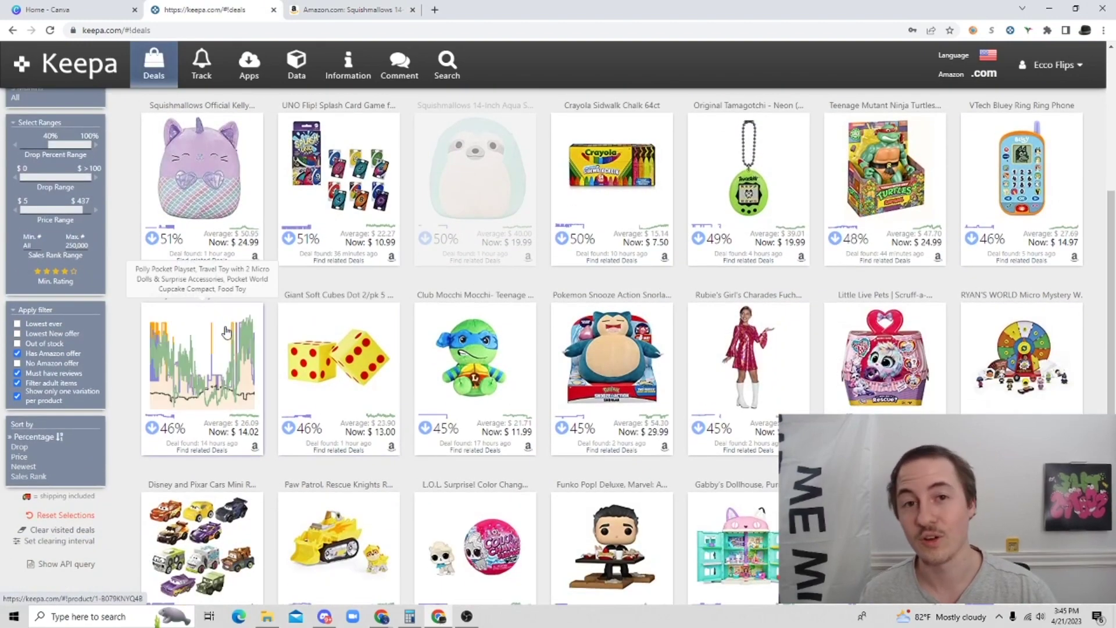
left_click(505, 374)
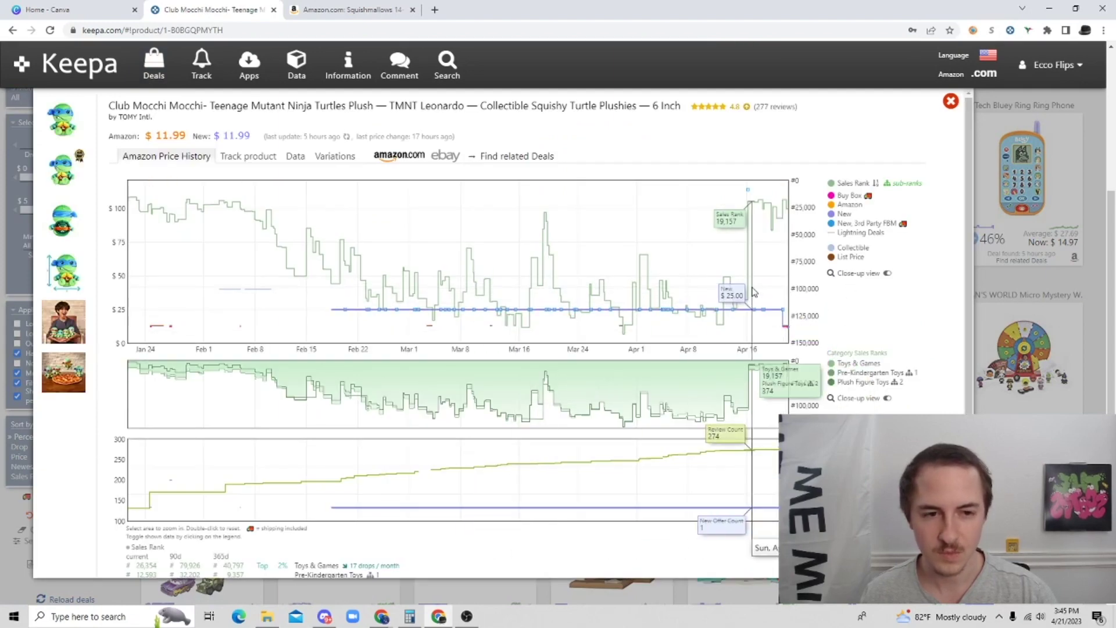
right_click(384, 159)
left_click(420, 167)
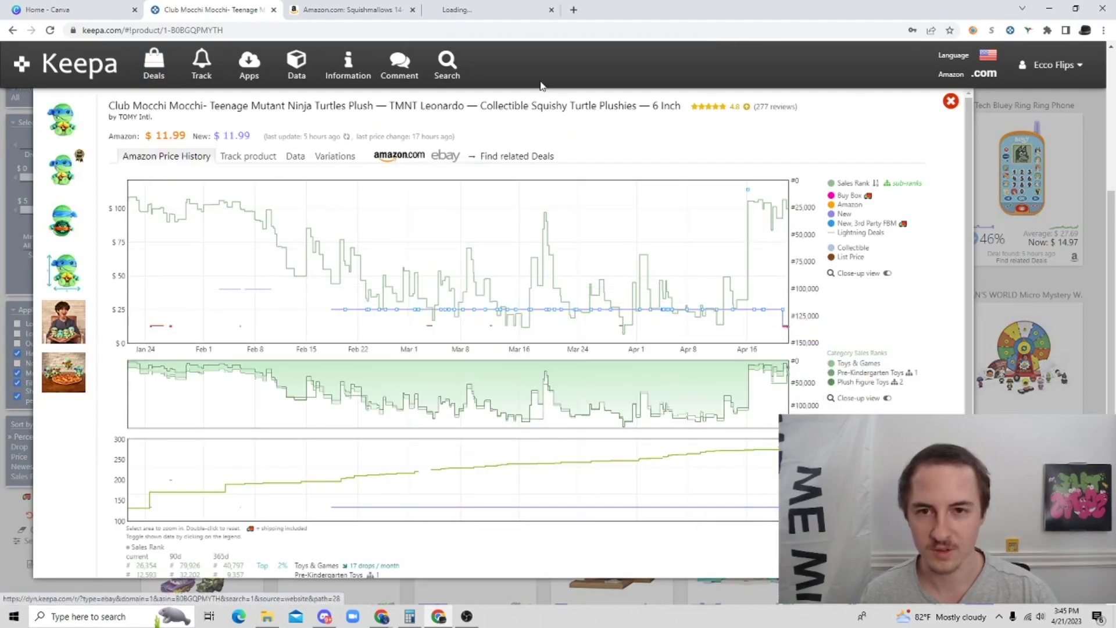
Close the Squishmallows tab and show the Leonardo listing's Keepa offers including historical ones
left_click(411, 11)
left_click(395, 10)
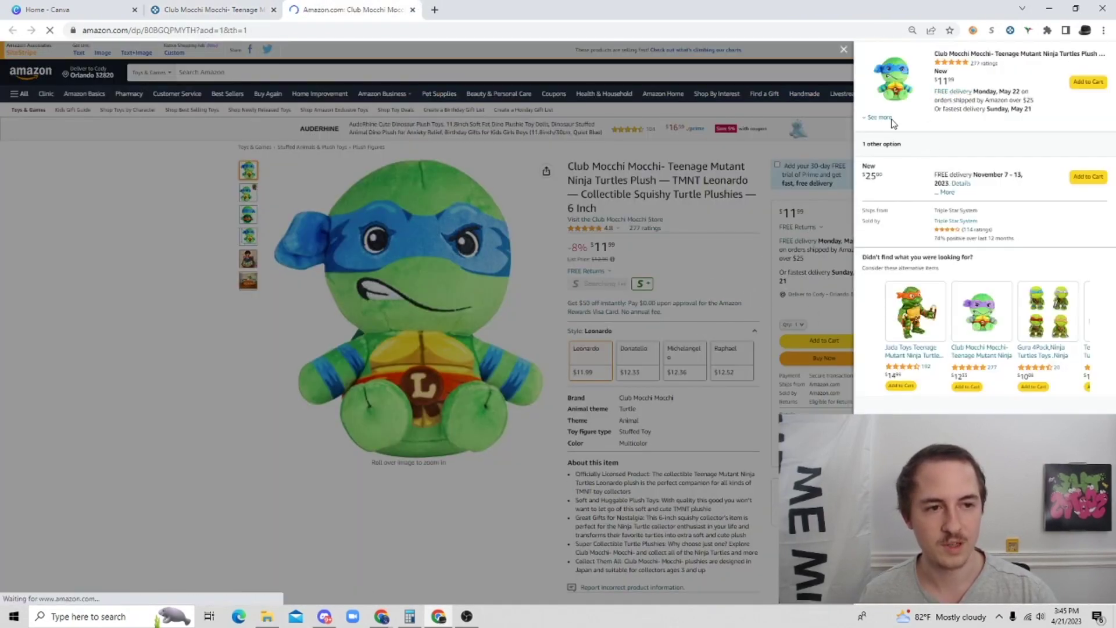
left_click(750, 311)
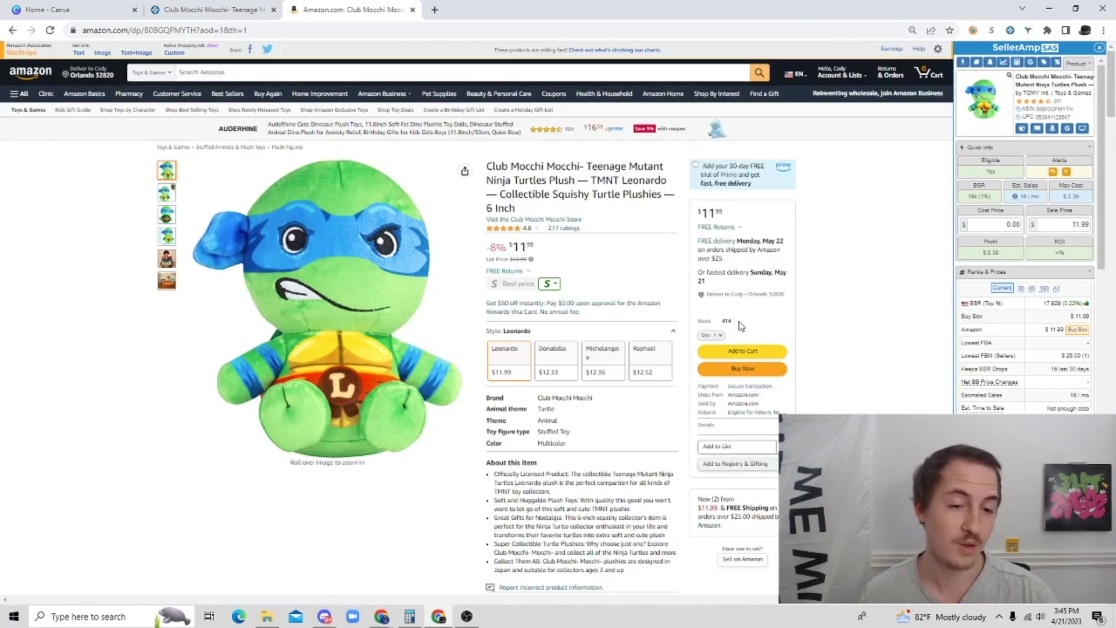
scroll(741, 325, "down", 7)
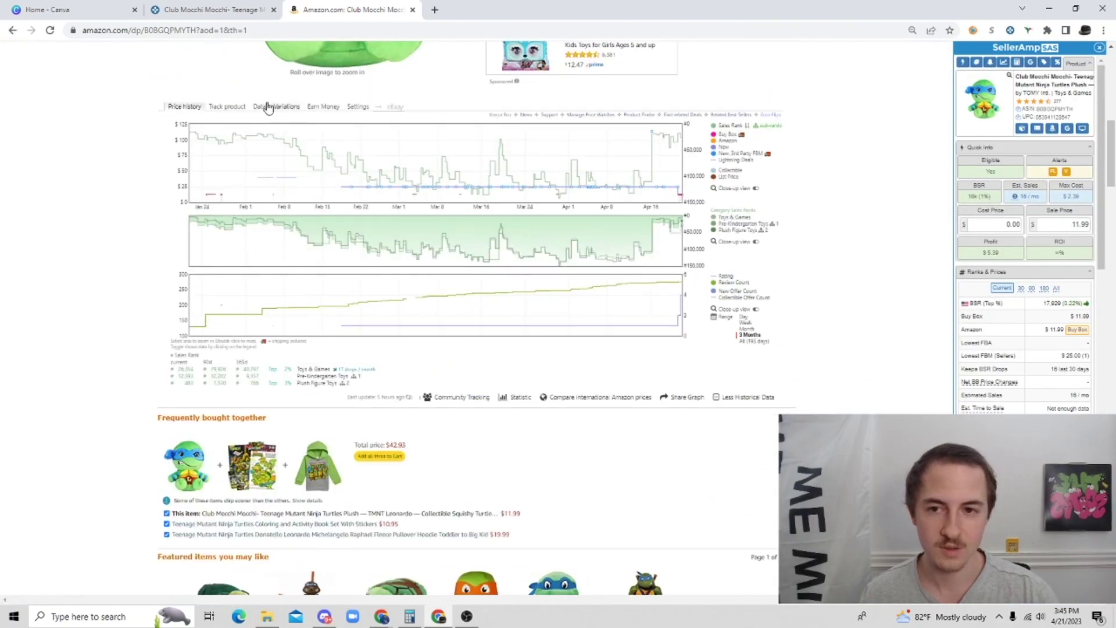
left_click(260, 107)
left_click(259, 118)
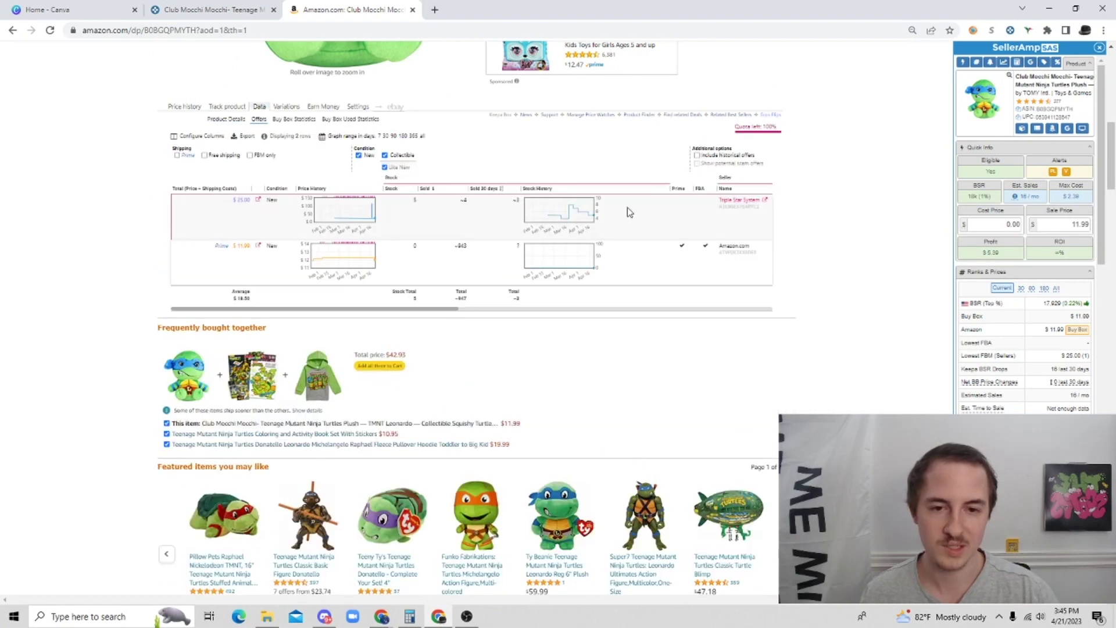
left_click(697, 156)
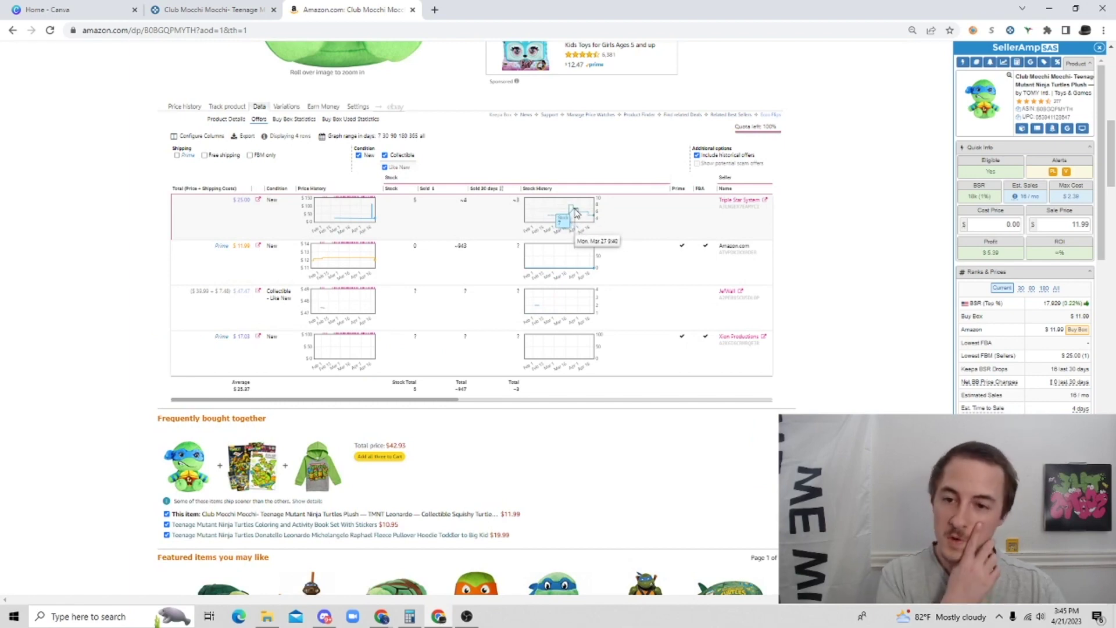
Set SellerAmp's sale price to 25.00 and cost price to 11.99 for the Leonardo plush
left_click(1059, 223)
type("25")
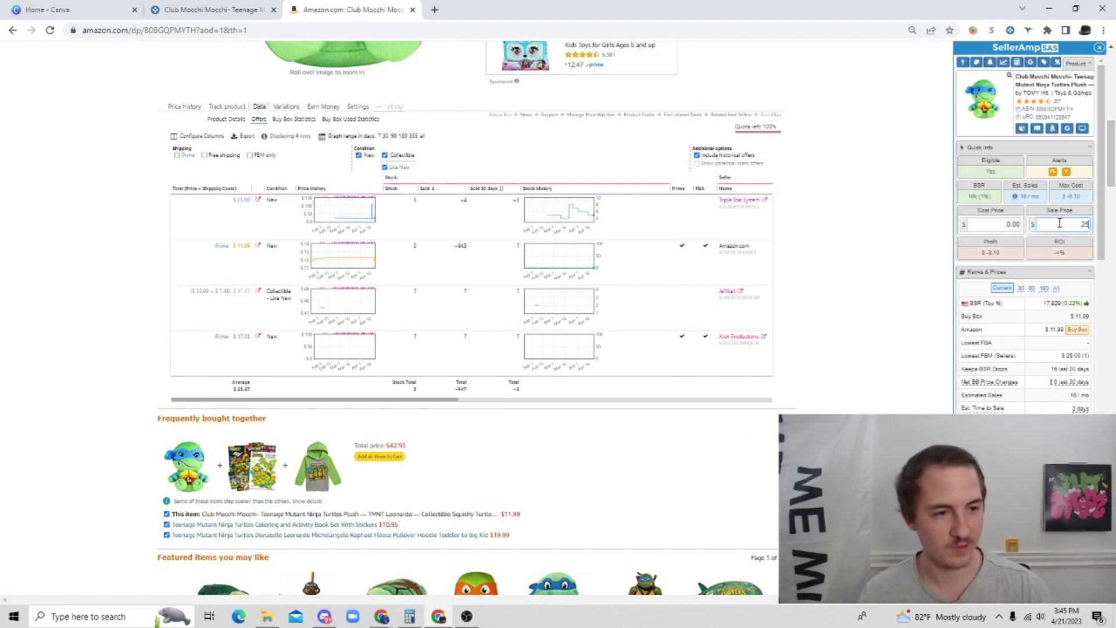
left_click(1001, 229)
type("11.99")
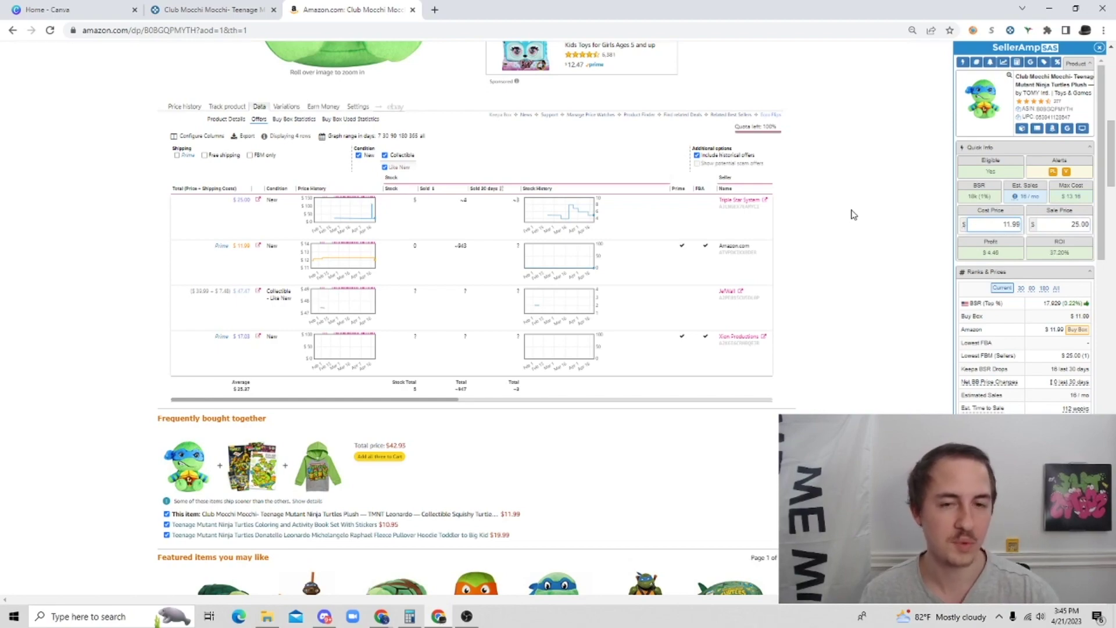
scroll(853, 232, "up", 6)
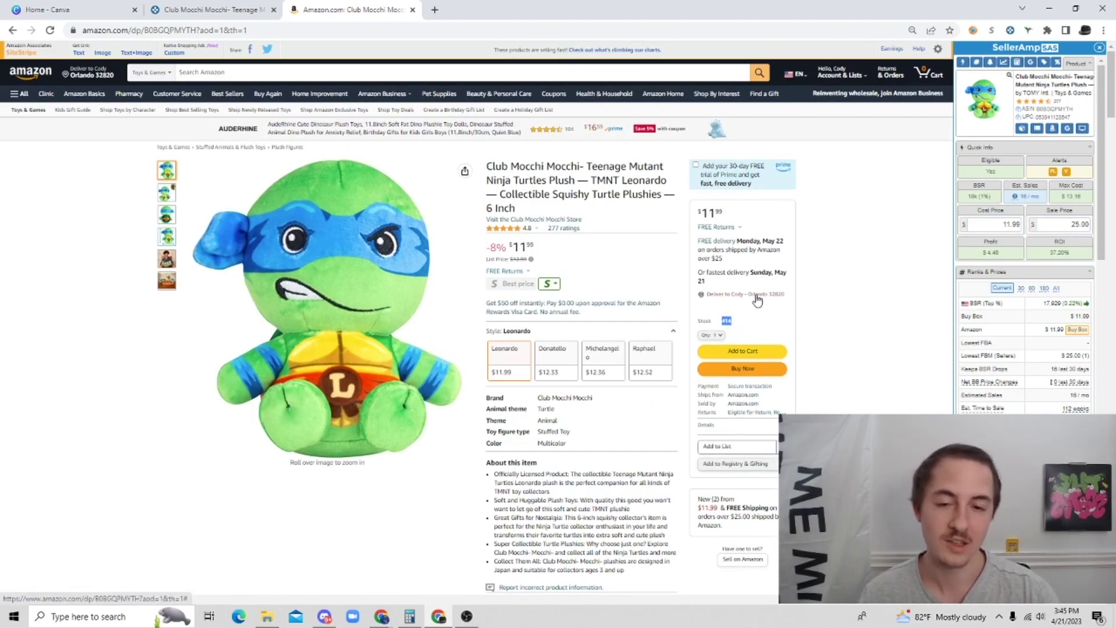
Close the Leonardo tab, open the Pokemon Snorlax plush deal, and open its Amazon listing in a new tab
left_click(413, 10)
left_click(1001, 251)
scroll(635, 200, "down", 2)
left_click(635, 199)
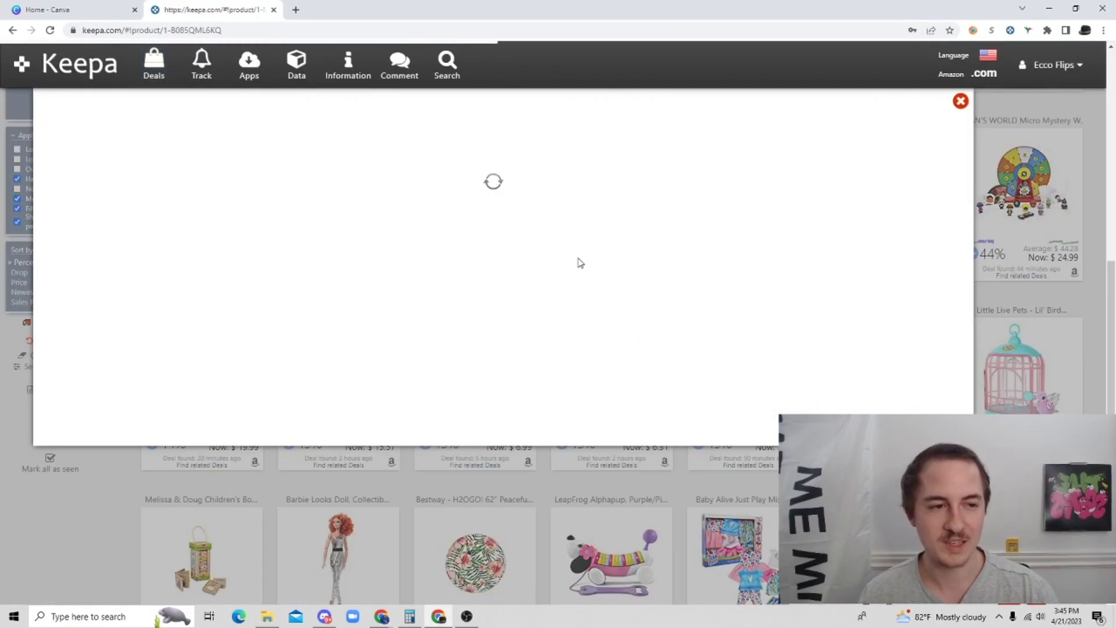
right_click(353, 170)
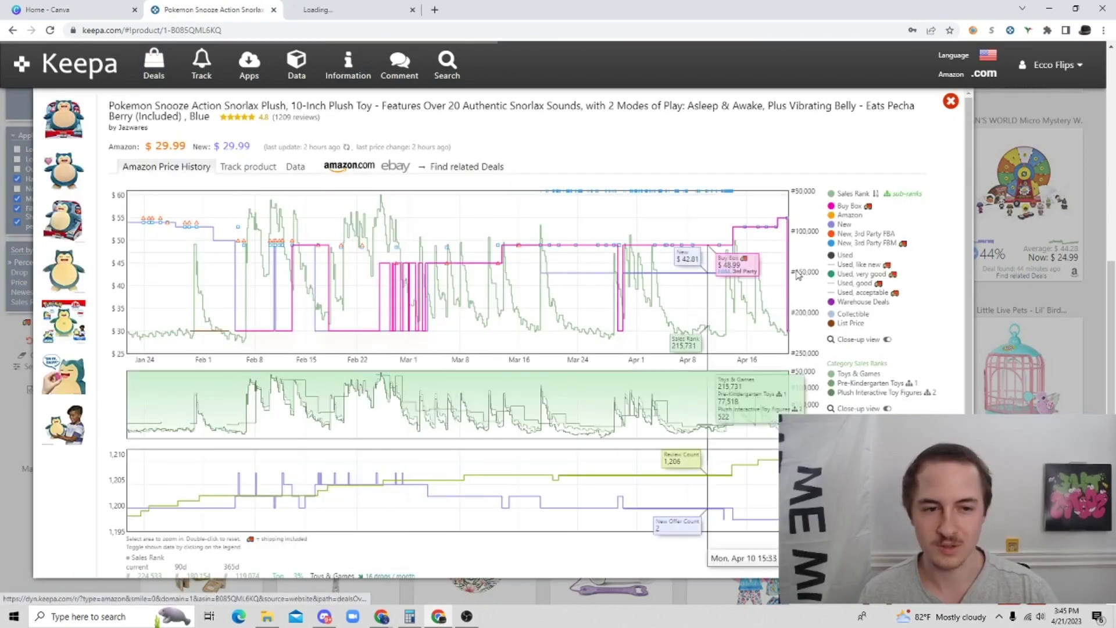
left_click(385, 182)
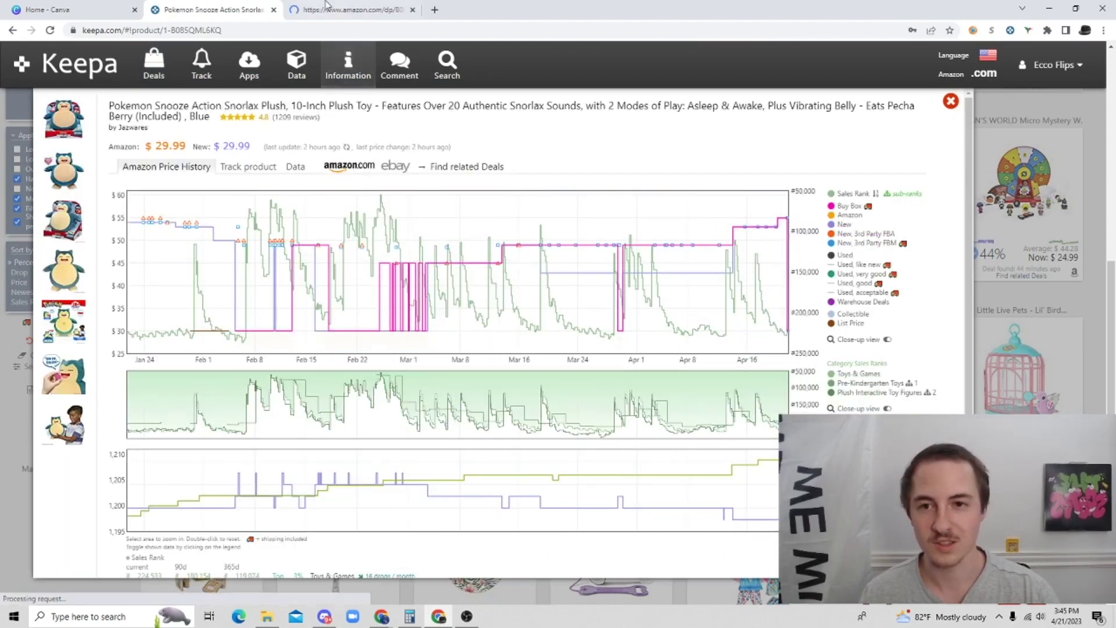
On the Snorlax Amazon listing, show Keepa's offers list including historical offers
left_click(352, 10)
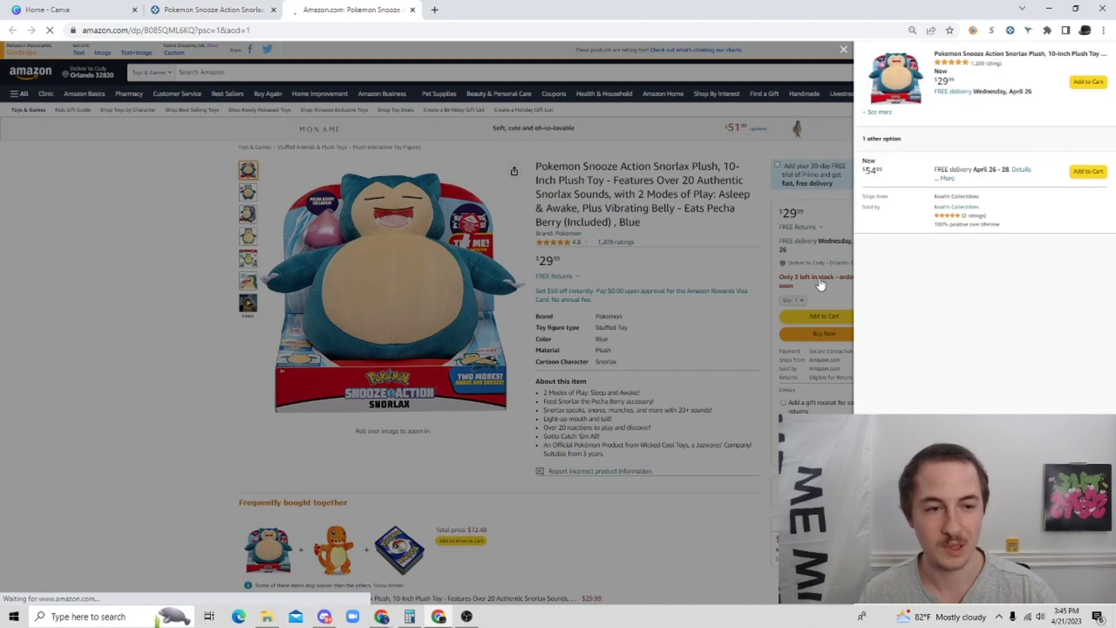
scroll(584, 256, "down", 2)
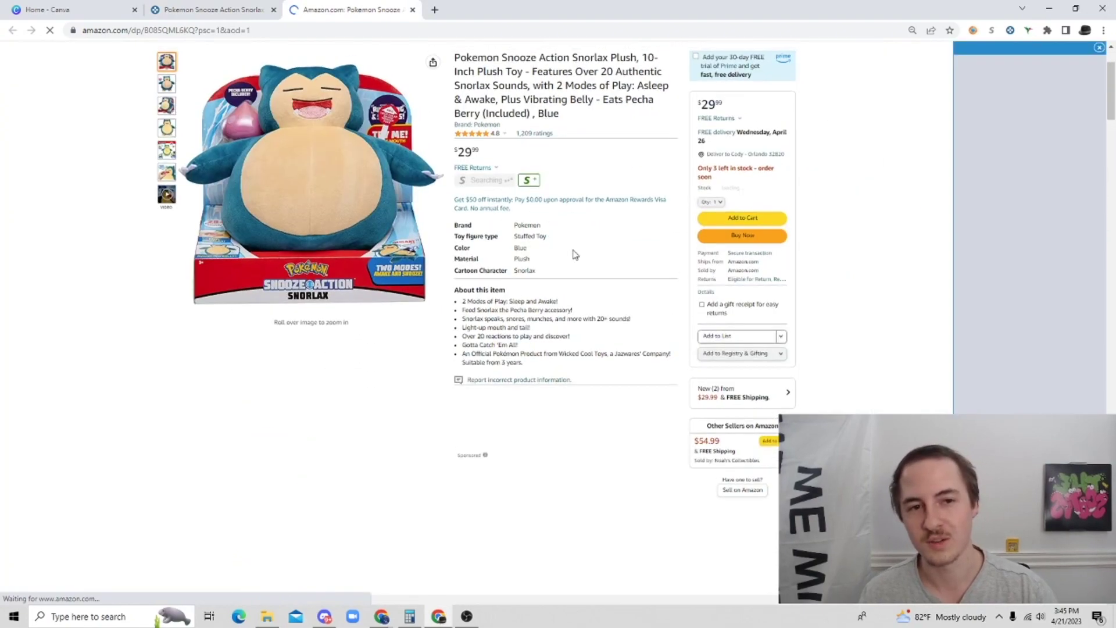
scroll(441, 256, "down", 4)
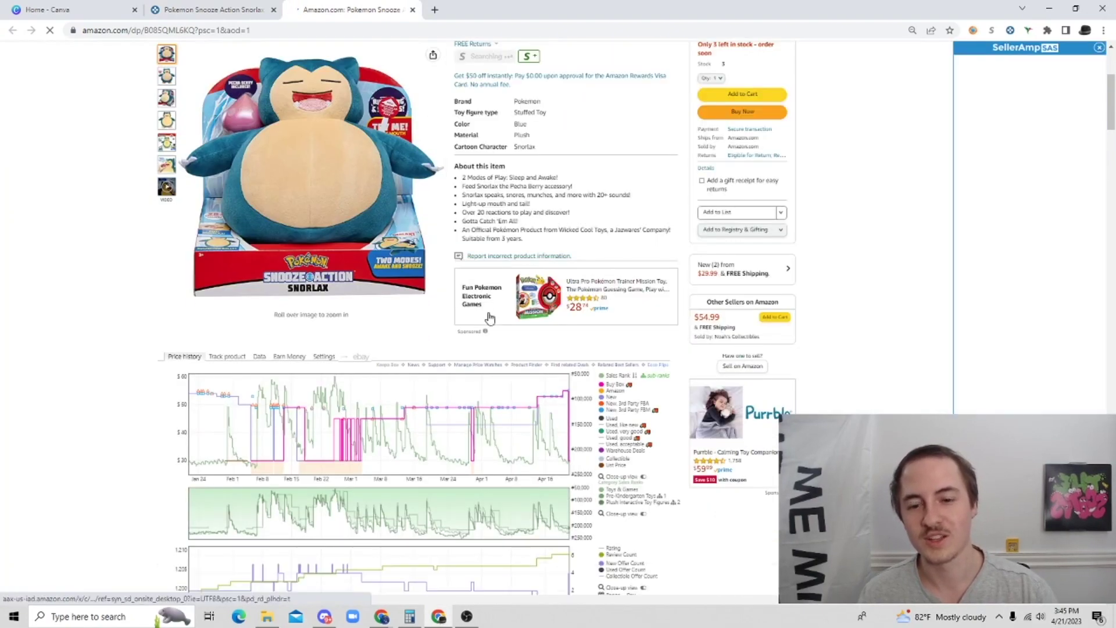
scroll(464, 319, "down", 2)
left_click(260, 240)
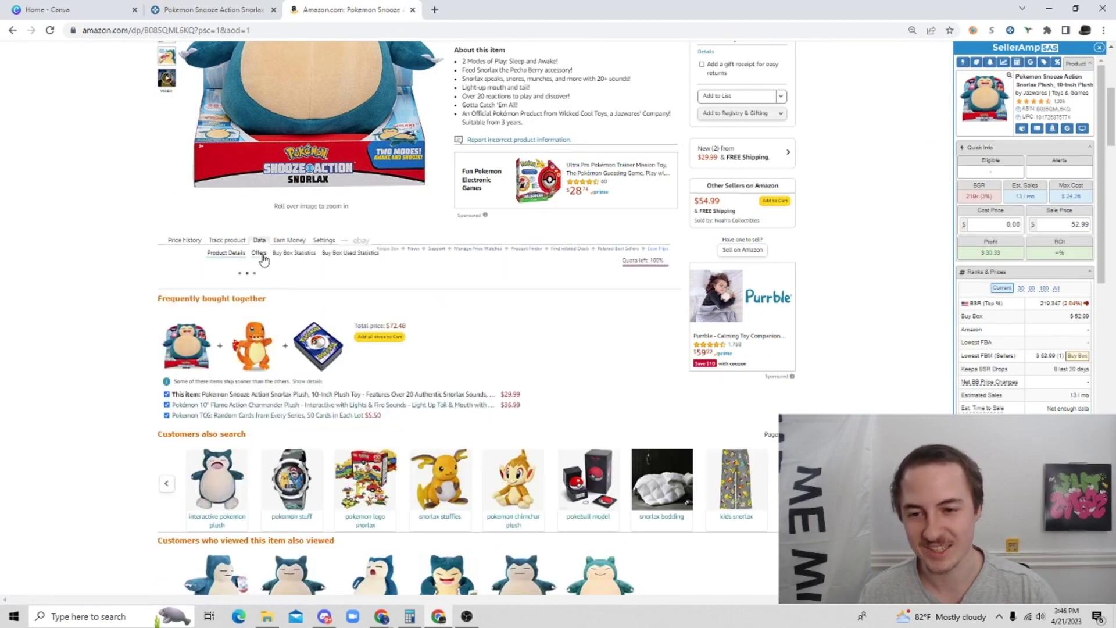
left_click(260, 254)
scroll(558, 250, "down", 1)
left_click(585, 232)
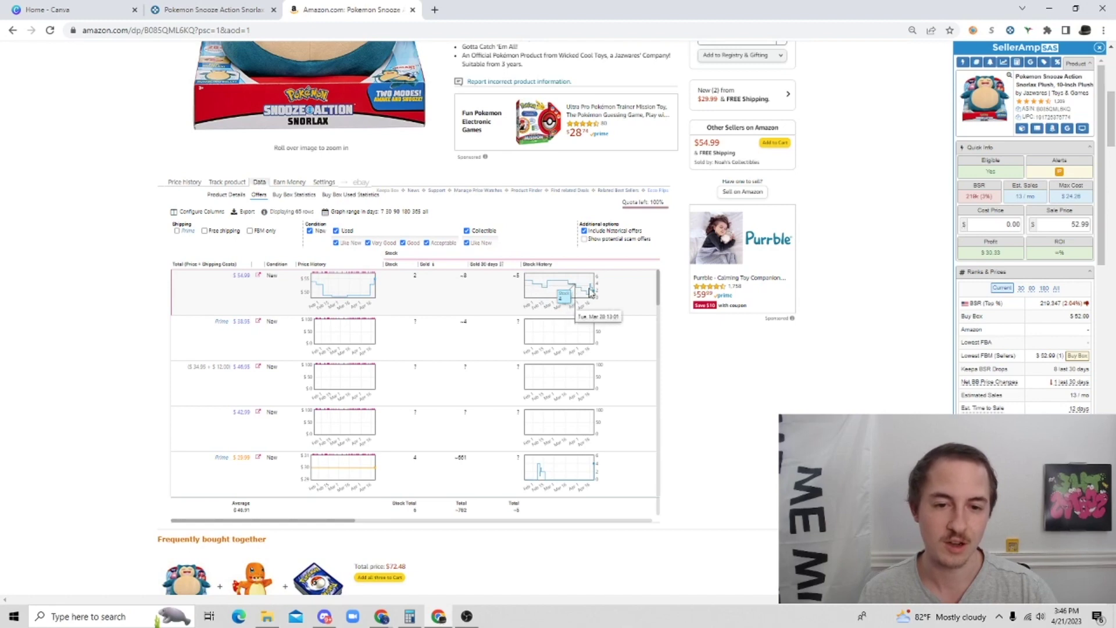
Enter 29.99 as the Snorlax plush's SellerAmp cost price against the 52.99 sale price
scroll(710, 312, "down", 2)
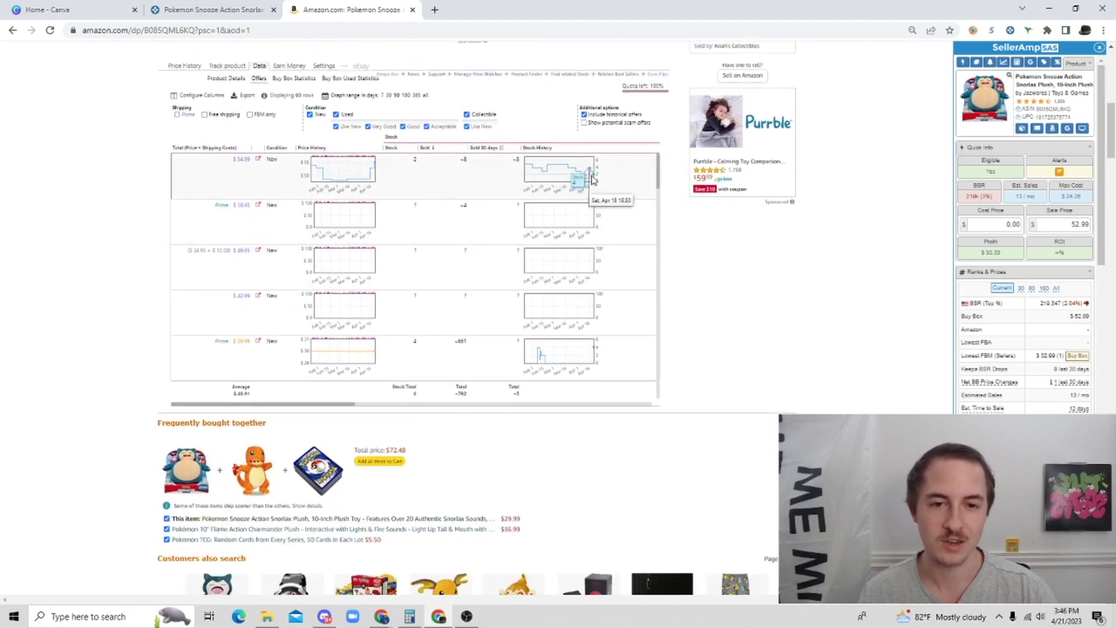
scroll(814, 290, "up", 7)
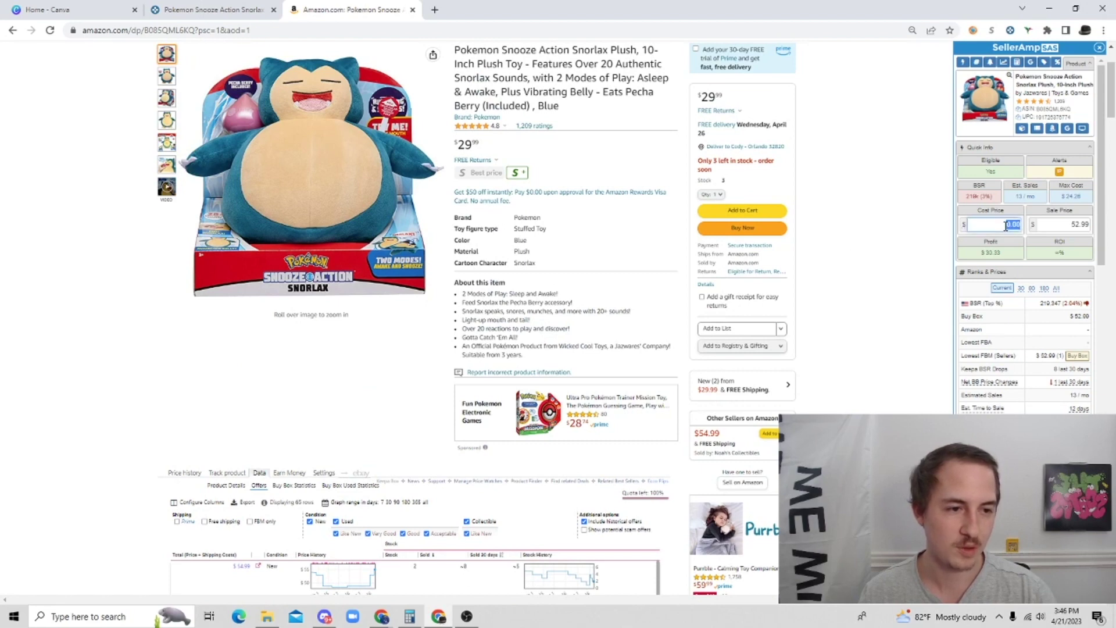
type("29.99")
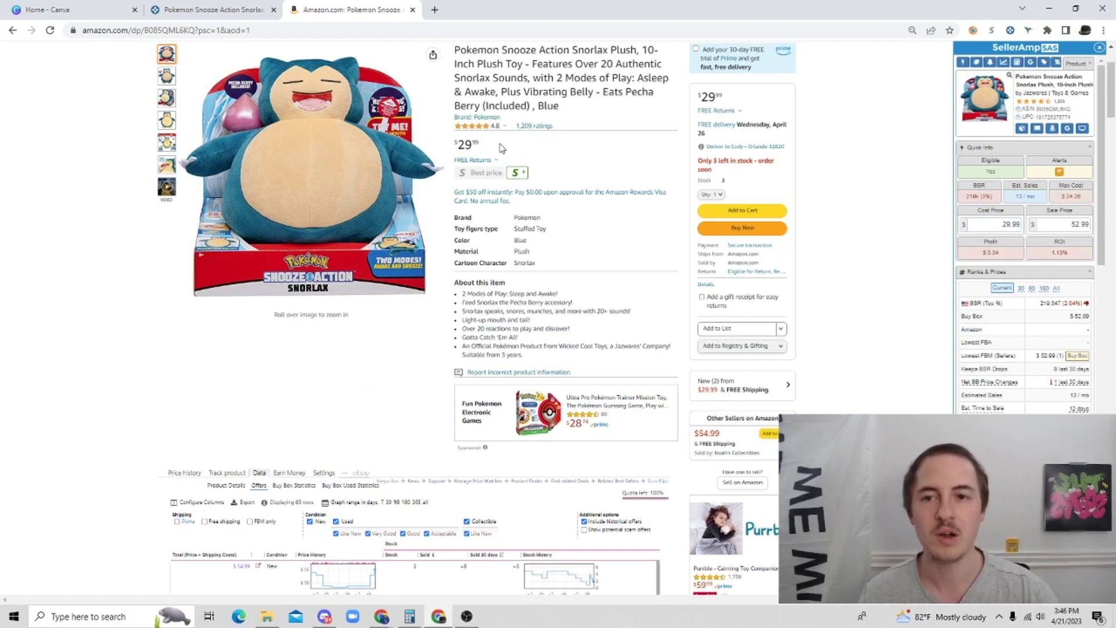
Open the Disco Diva costume deal, zoom its history to Apr 19–21, and open its Amazon listing in a new tab
left_click(212, 10)
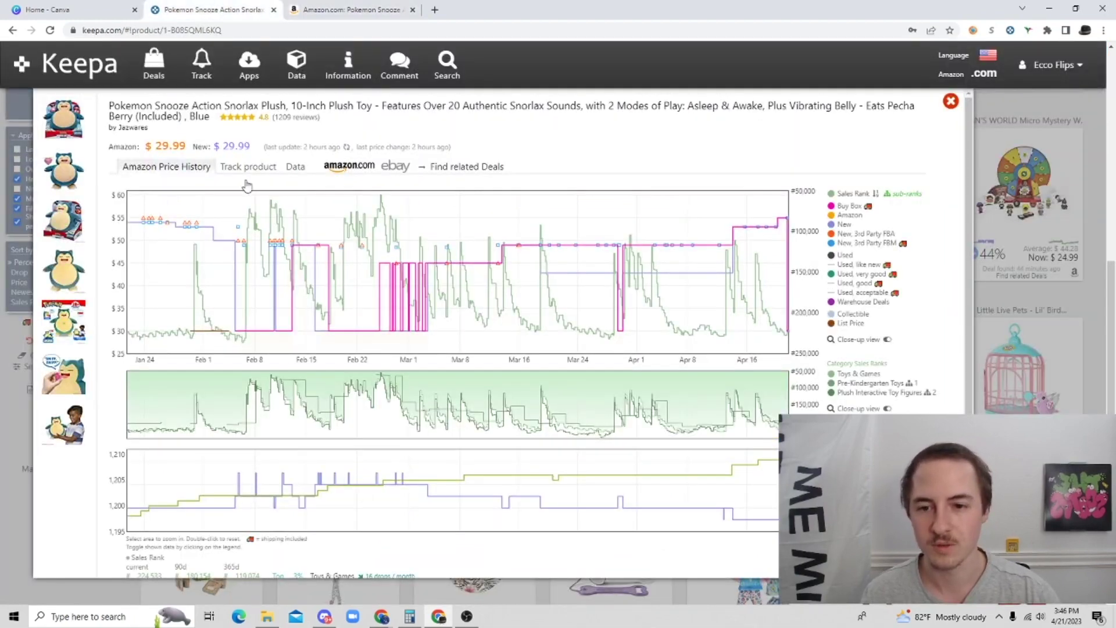
left_click(26, 256)
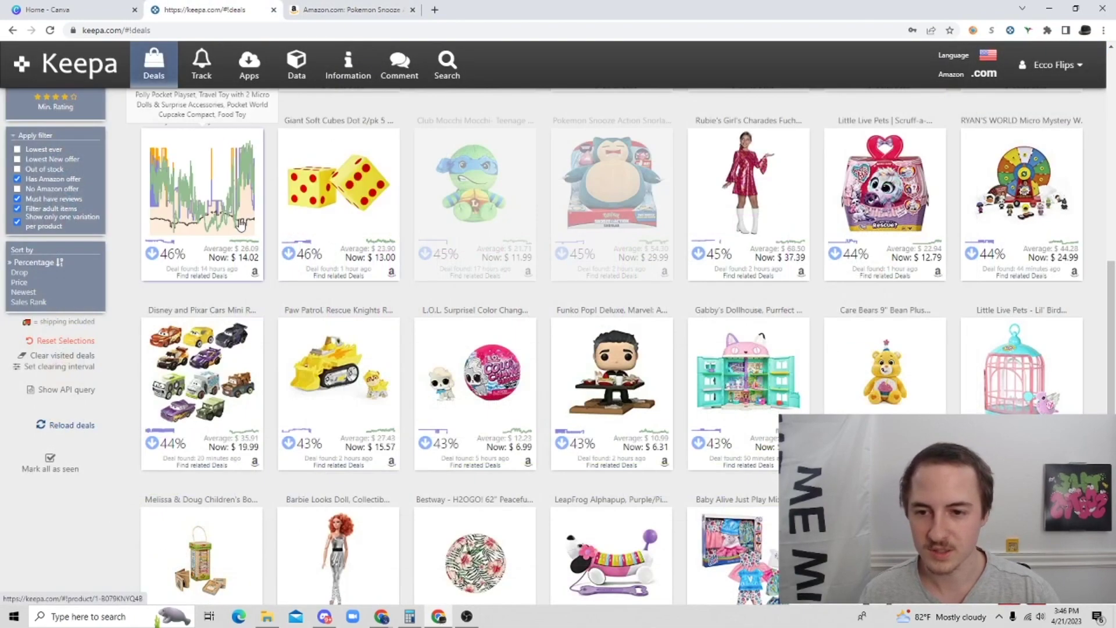
scroll(904, 163, "down", 1)
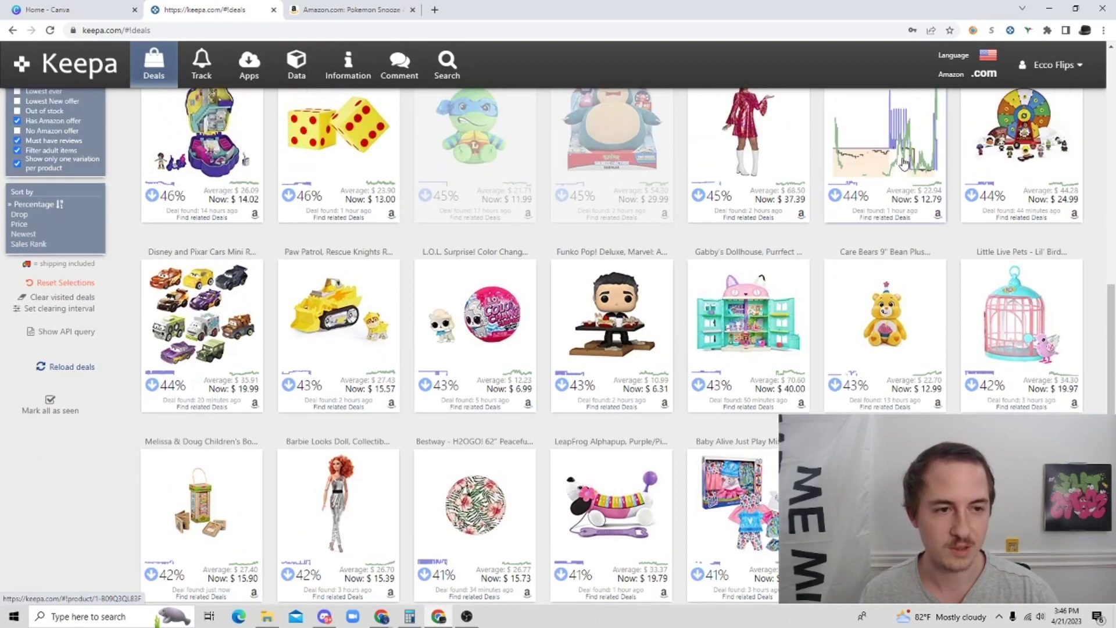
left_click(761, 153)
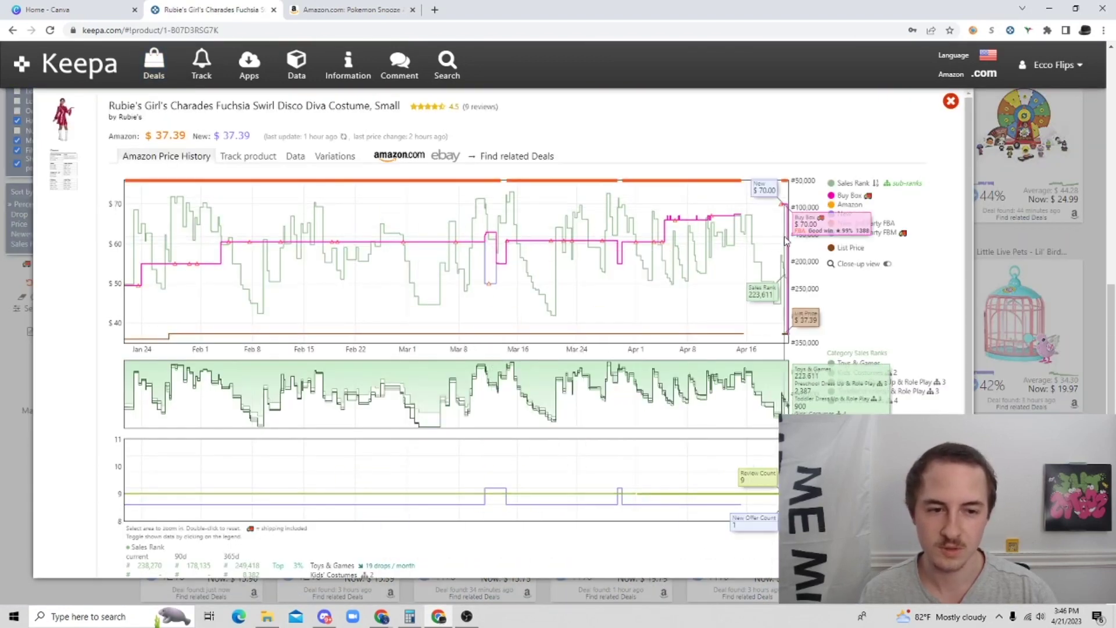
left_click_drag(783, 236, 768, 237)
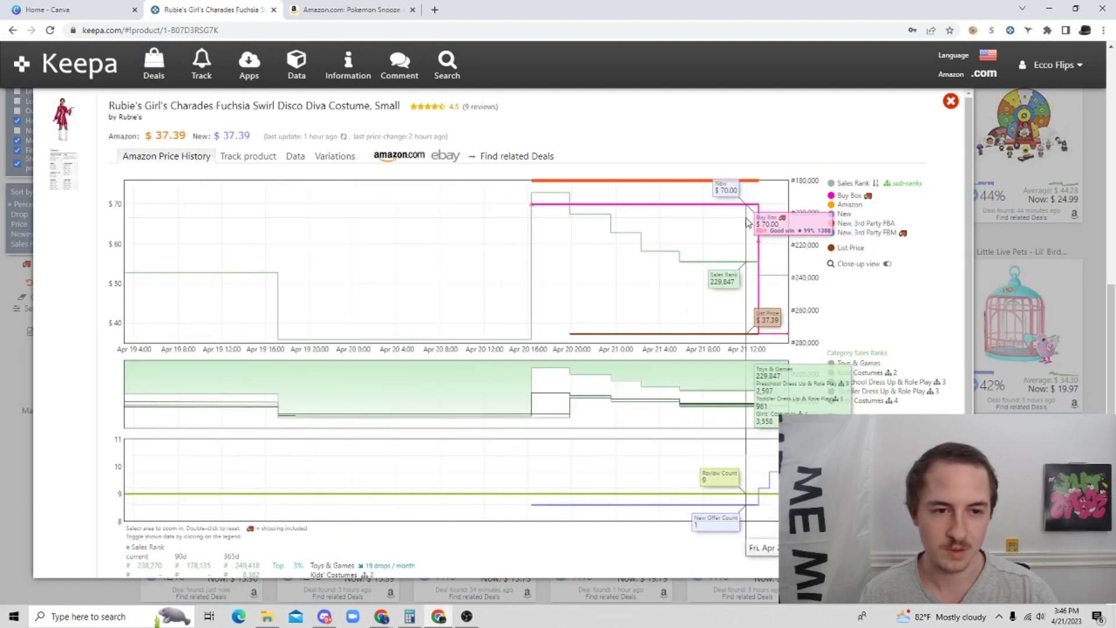
left_click(412, 162)
Close the Snorlax tab and show the costume's Keepa offers including historical ones
left_click(355, 8)
left_click(412, 10)
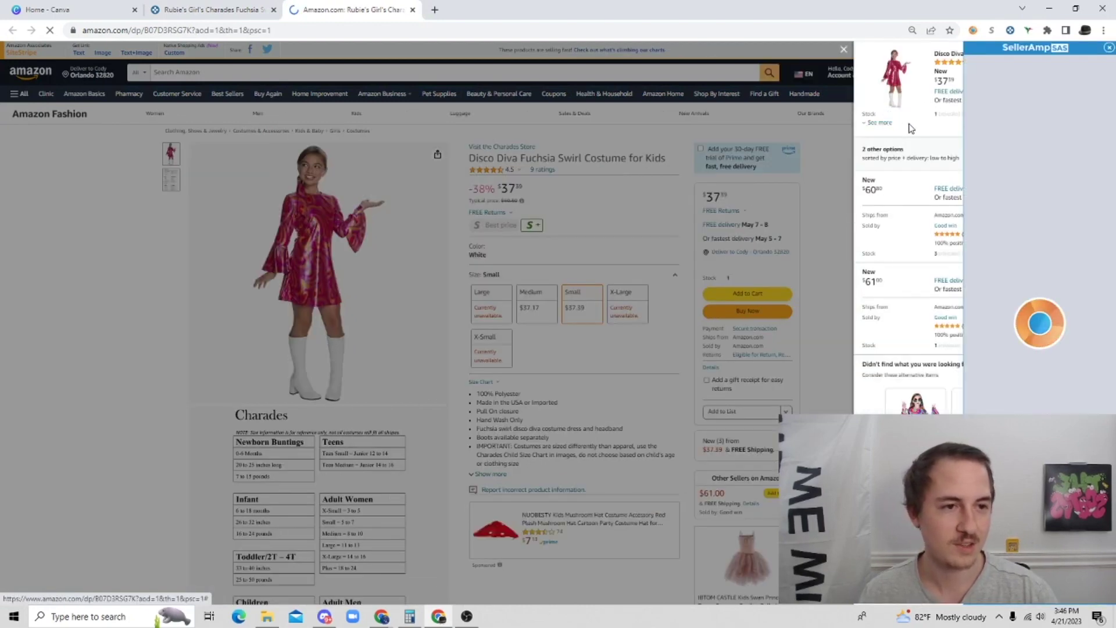
scroll(587, 221, "down", 8)
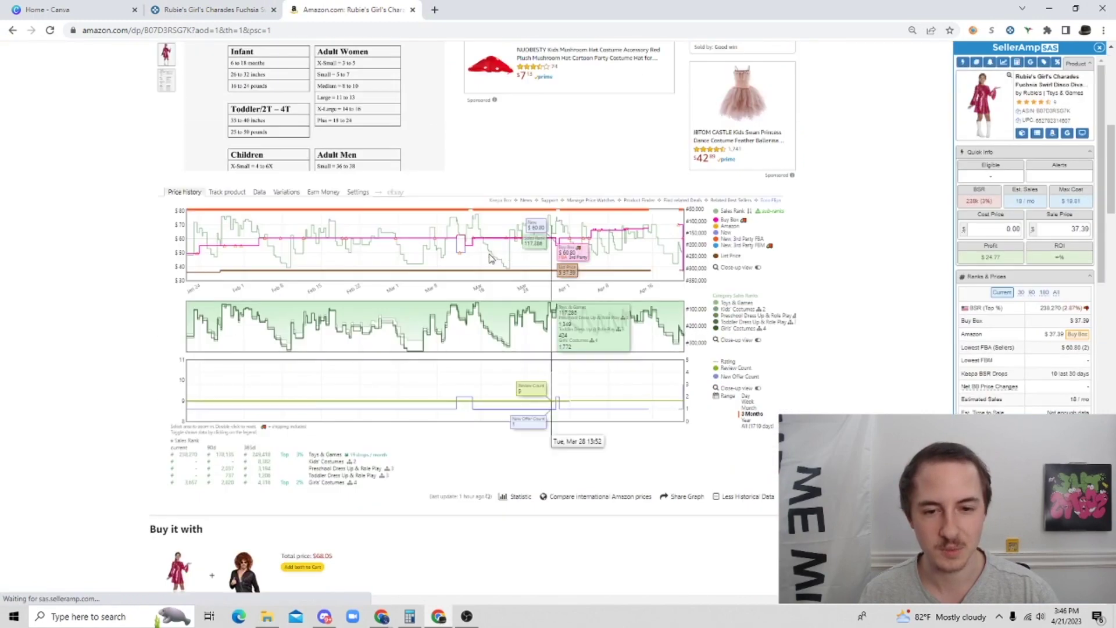
left_click(260, 192)
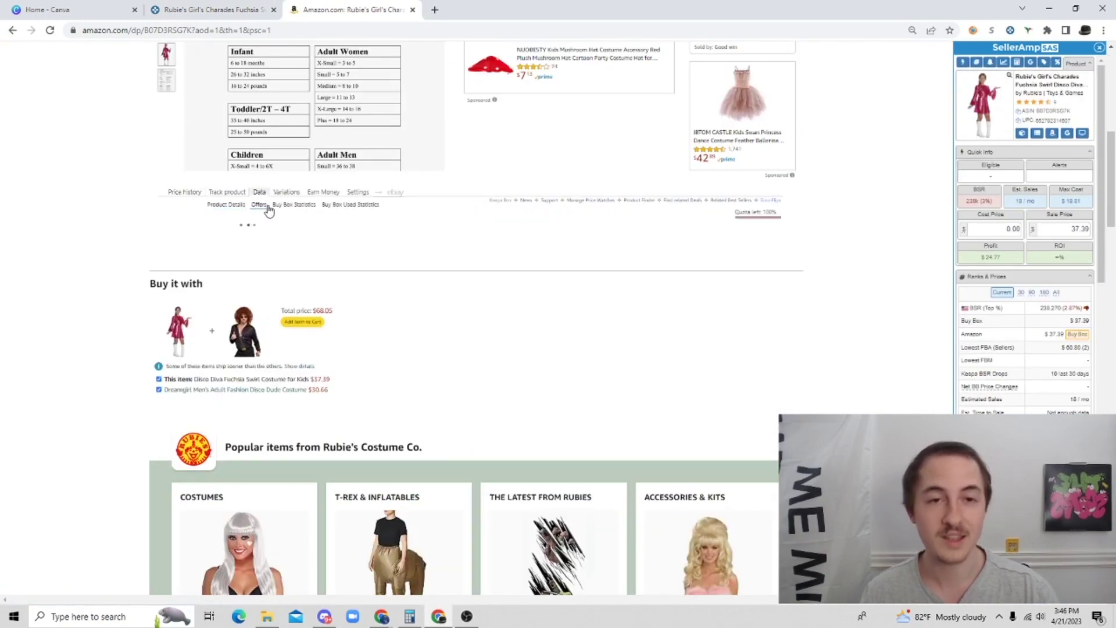
left_click(260, 205)
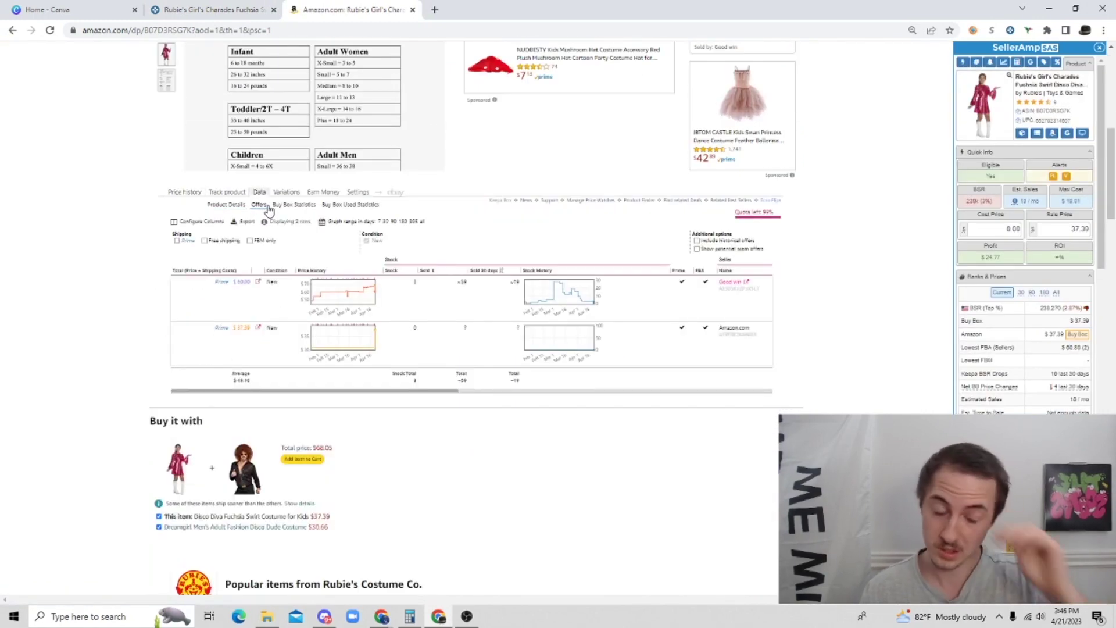
left_click(697, 240)
scroll(802, 282, "down", 2)
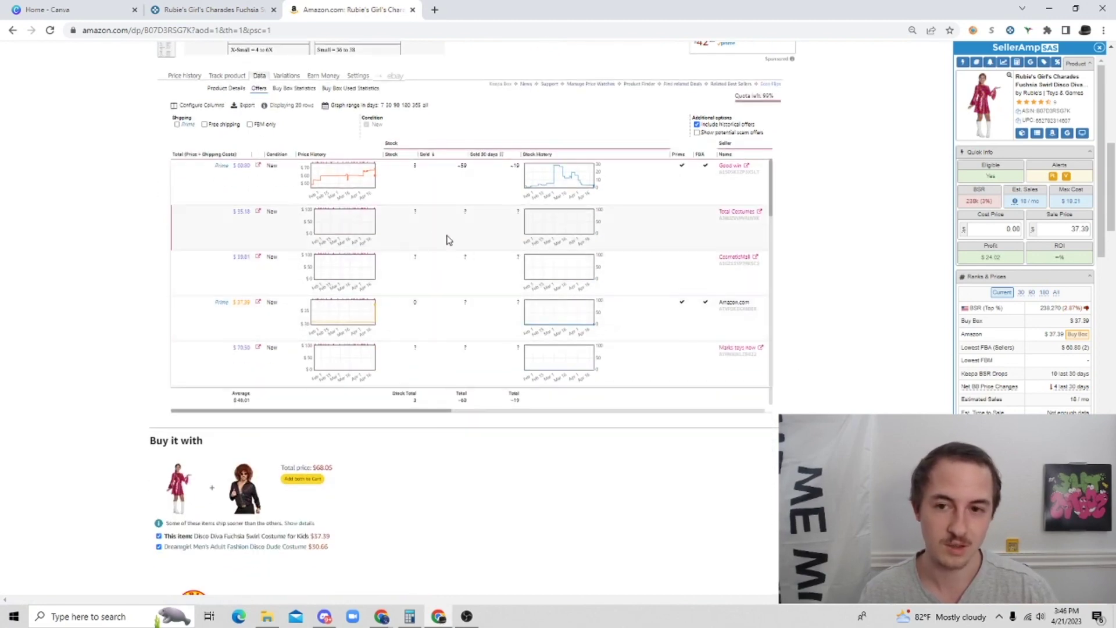
scroll(433, 239, "up", 3)
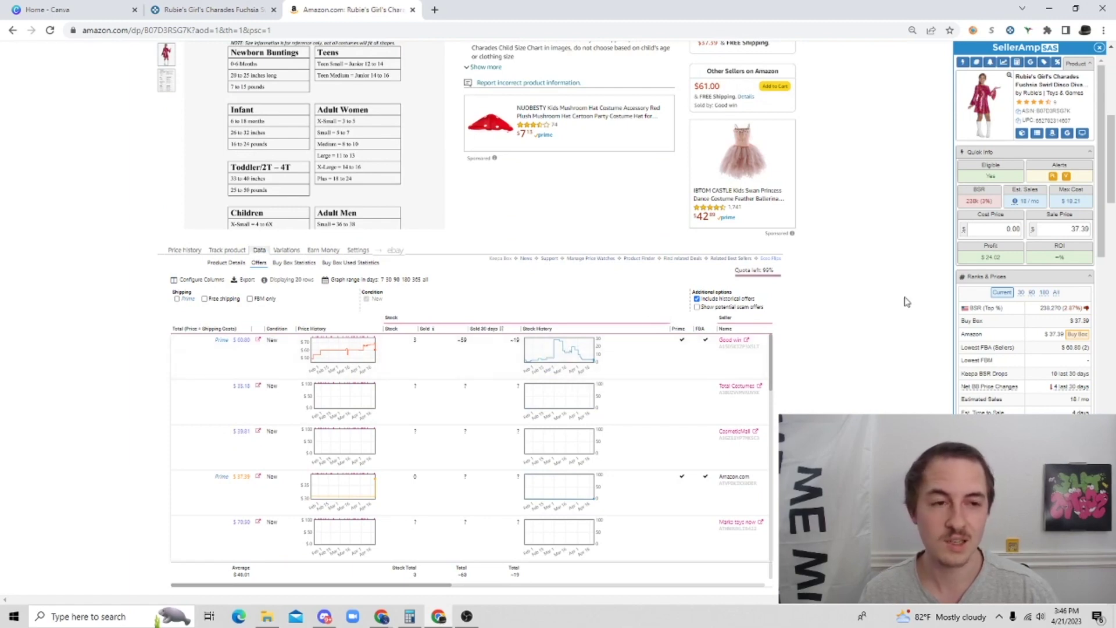
Set SellerAmp's sale price to 60.80 and cost price to 37.39 for the Disco Diva costume
left_click(1018, 230)
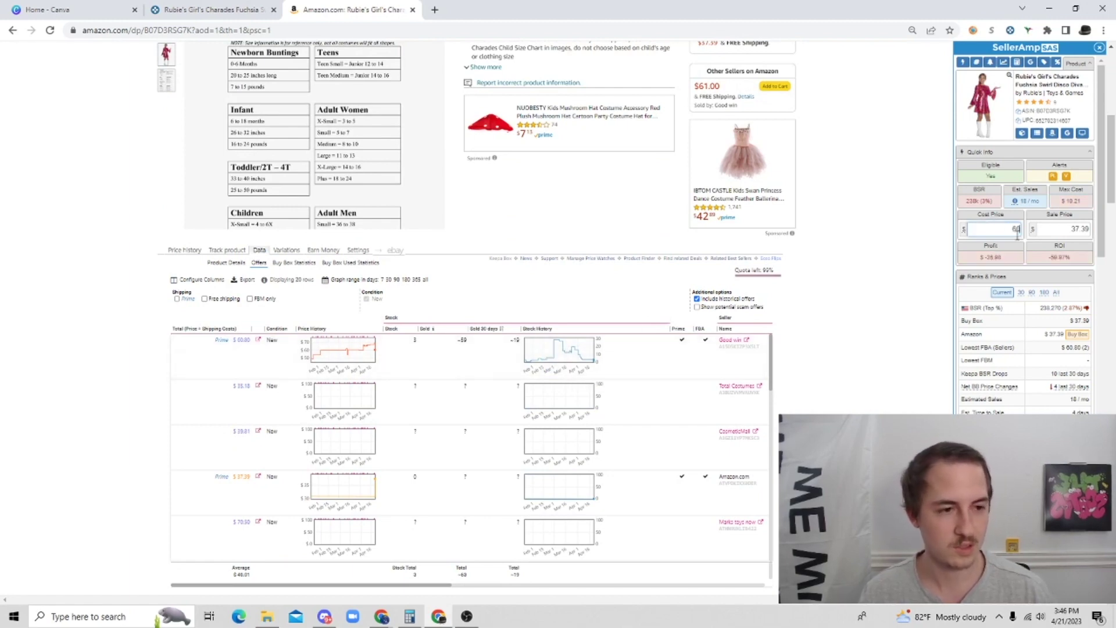
left_click(1066, 232)
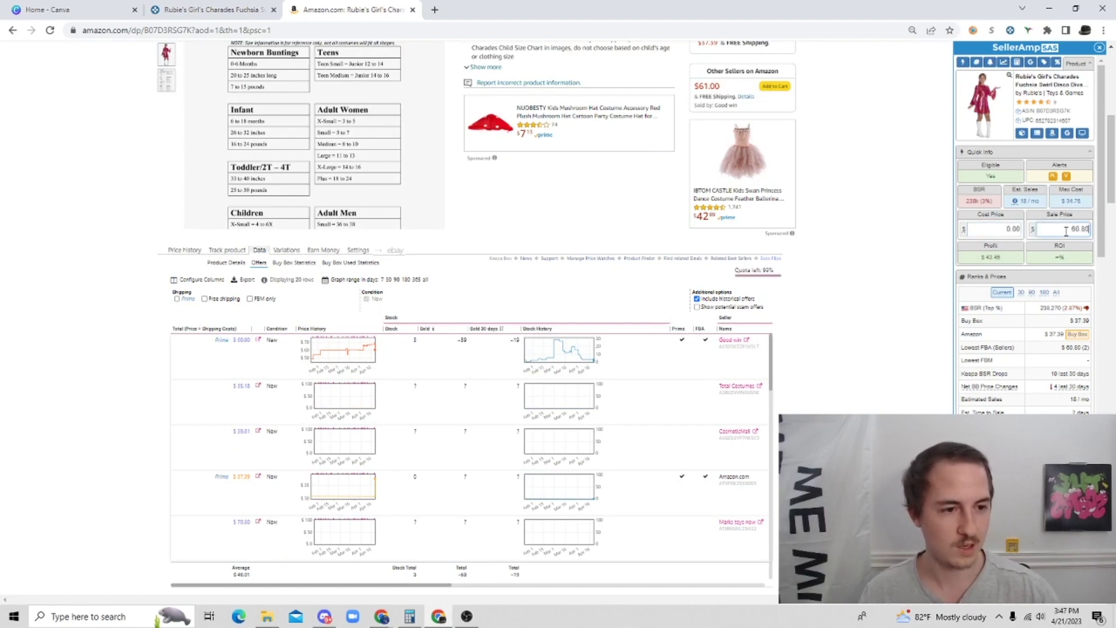
scroll(888, 214, "up", 7)
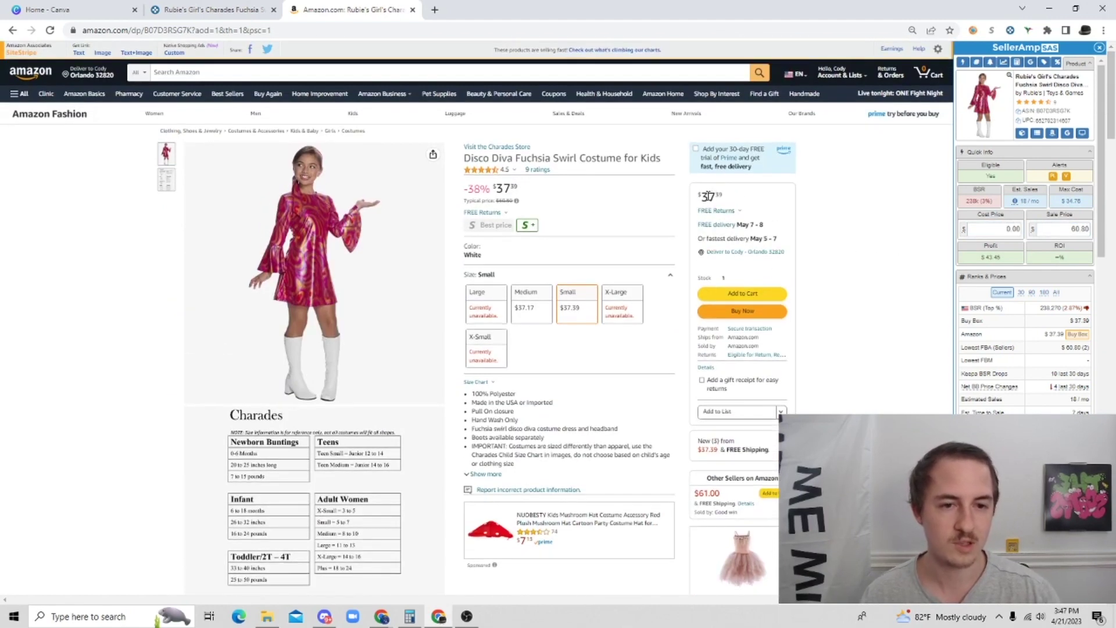
left_click(993, 229)
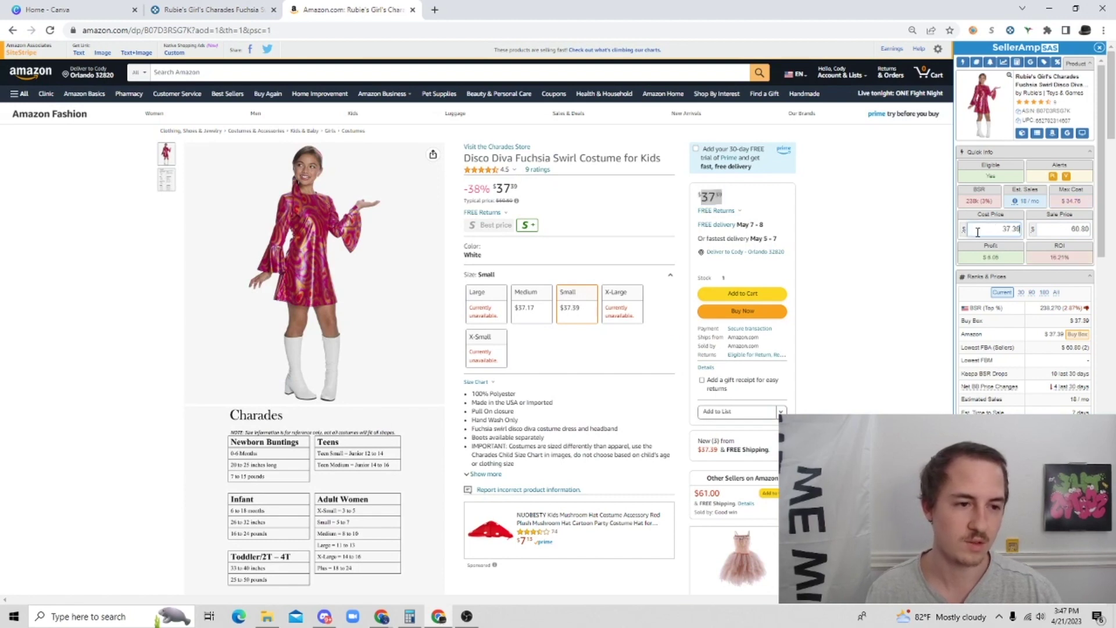
left_click(928, 253)
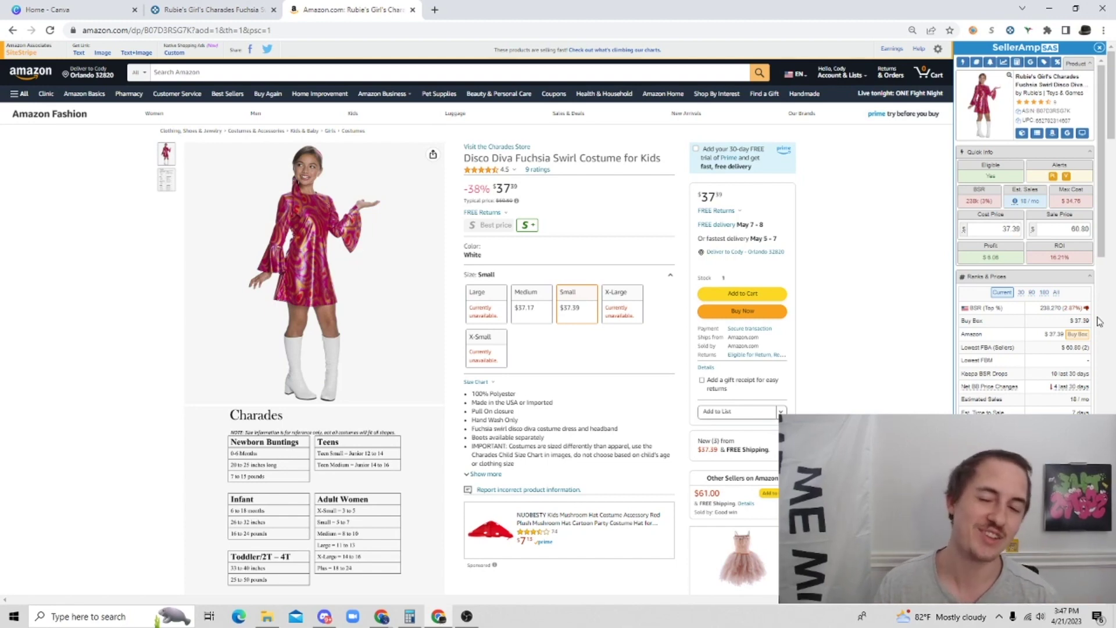
mouse_move(339, 124)
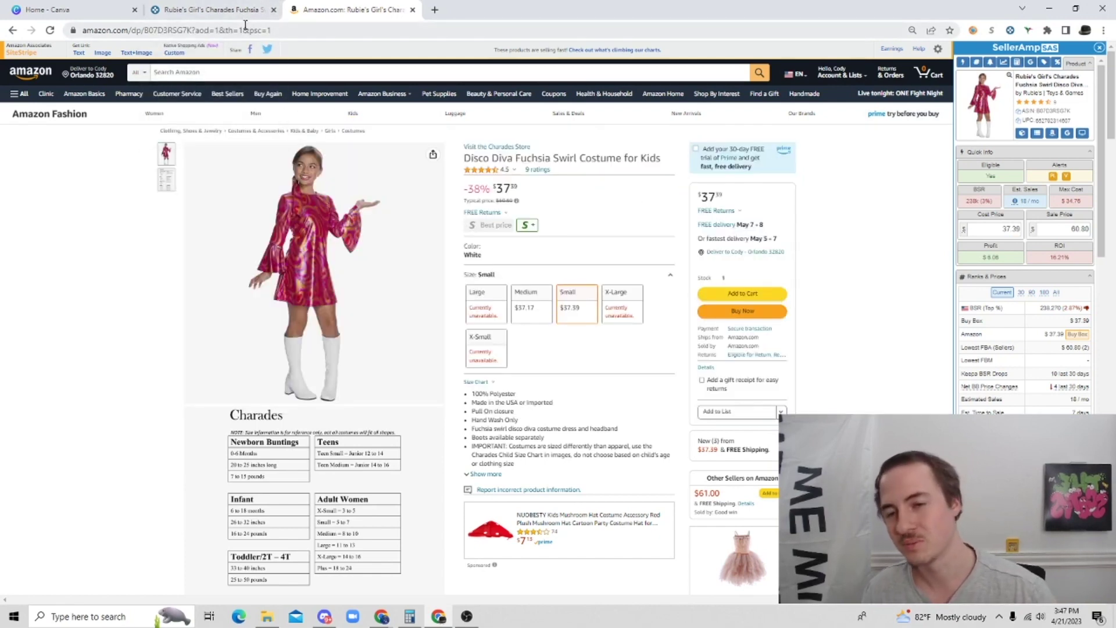
Close the Disco Diva details, briefly view the $19.99 Cars Mini Racers deal, and return to the grid
left_click(229, 8)
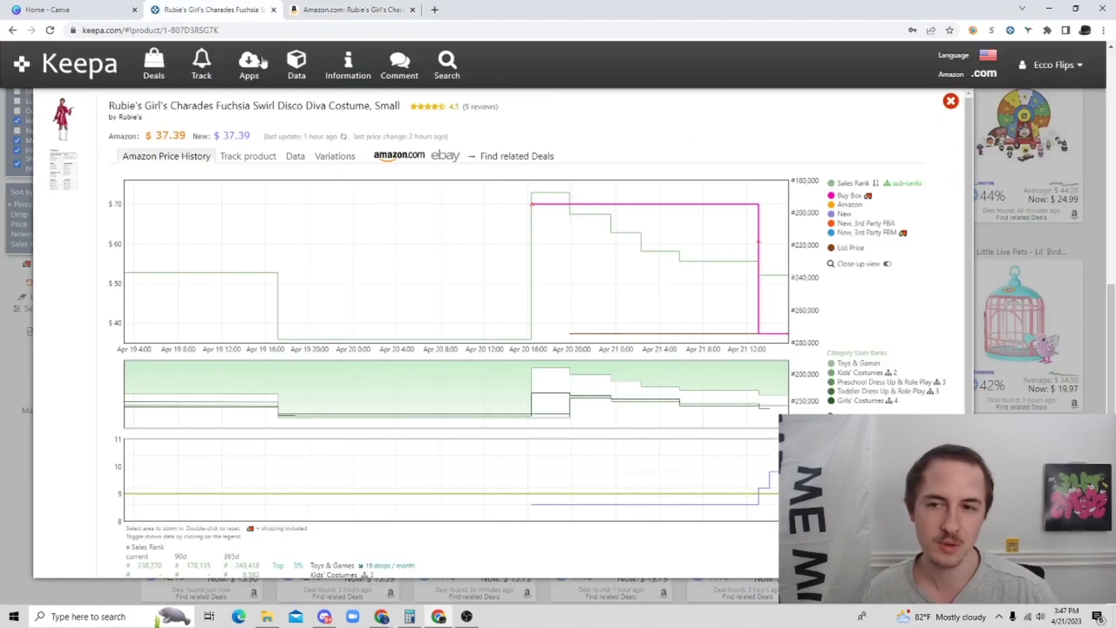
left_click(154, 64)
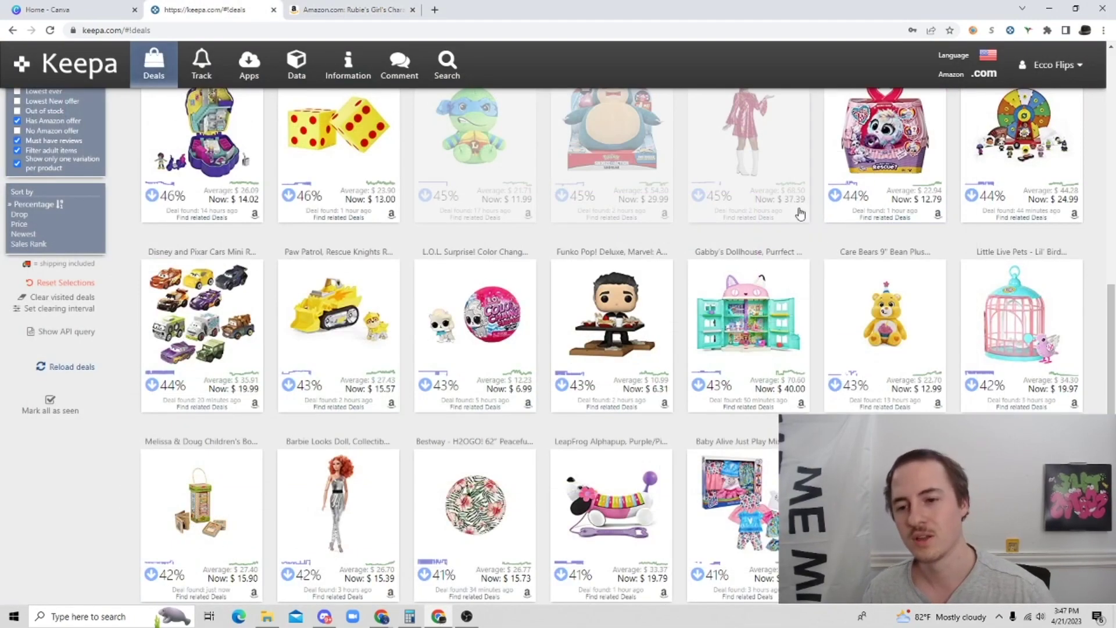
mouse_move(844, 175)
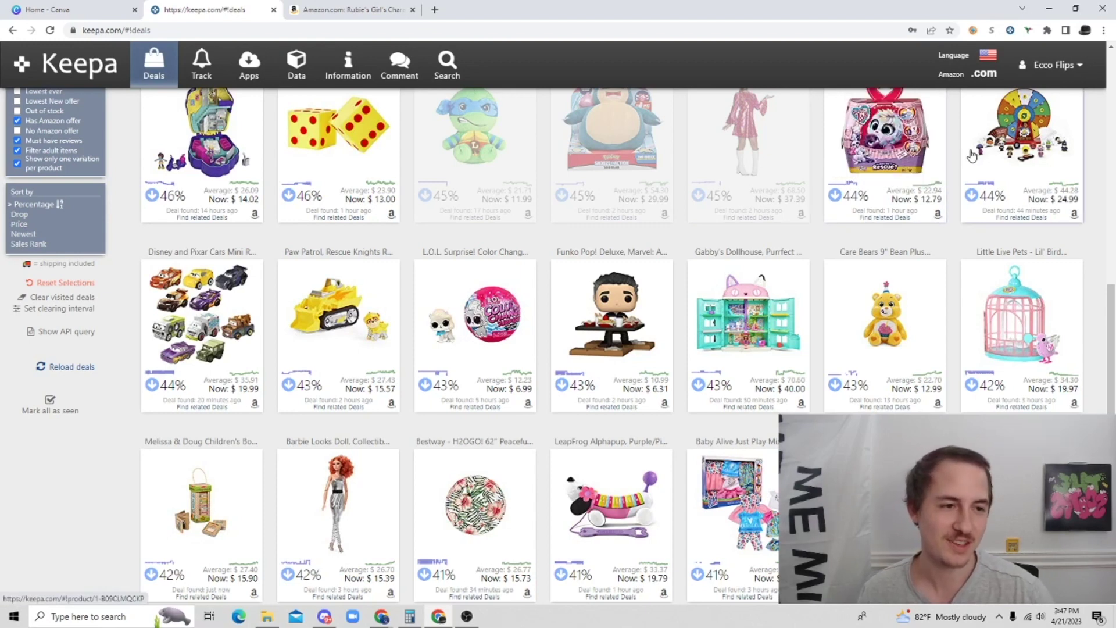
mouse_move(976, 154)
scroll(233, 285, "down", 2)
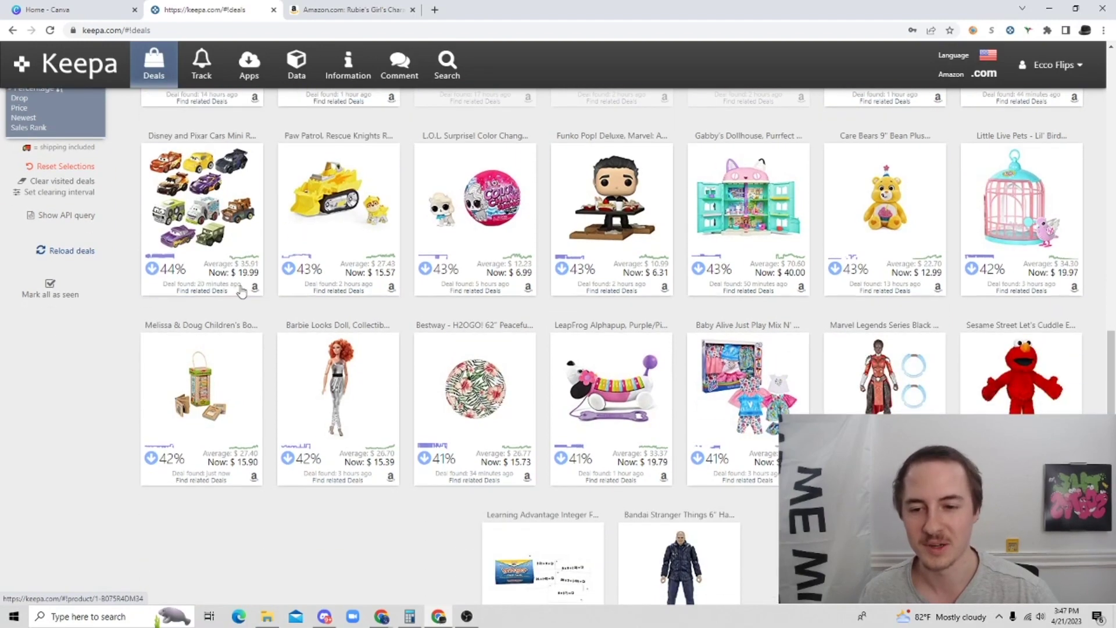
left_click(193, 206)
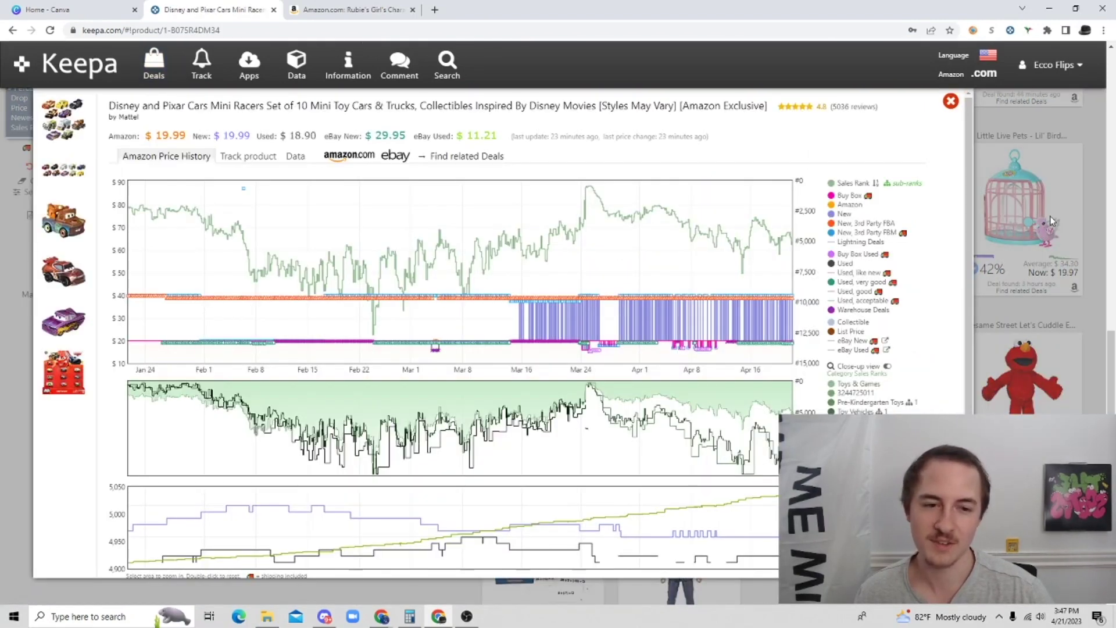
left_click(1050, 215)
scroll(110, 344, "up", 5)
scroll(110, 332, "up", 2)
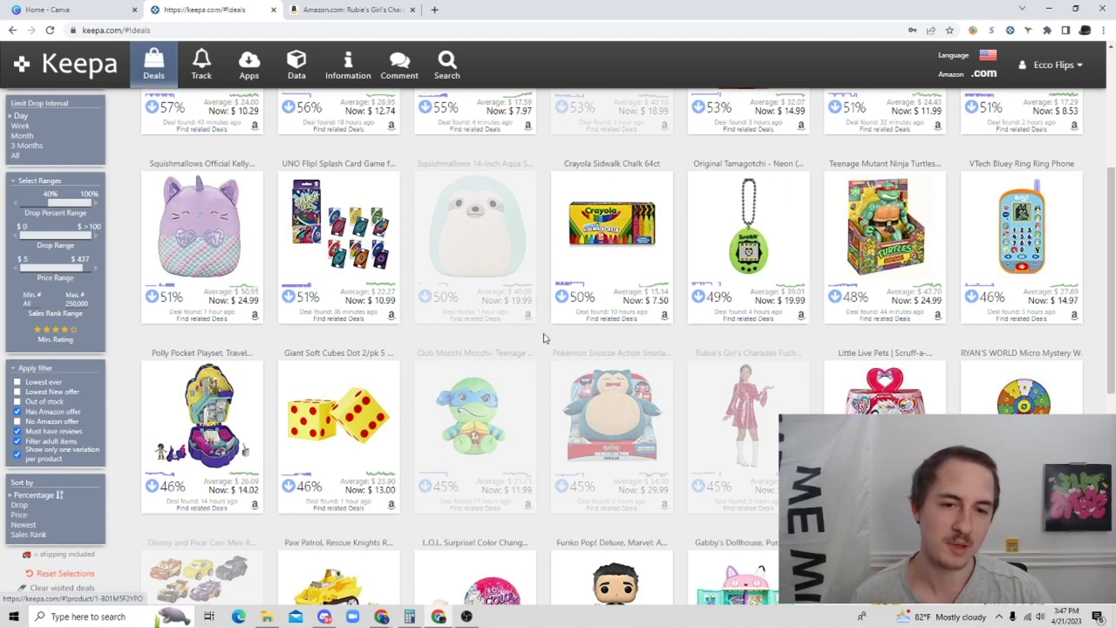
Open Paw Patrol Zuma's Hydro Ski deal, zoom its history to recent days, and bring up its Amazon link options
scroll(612, 282, "down", 4)
scroll(89, 269, "up", 6)
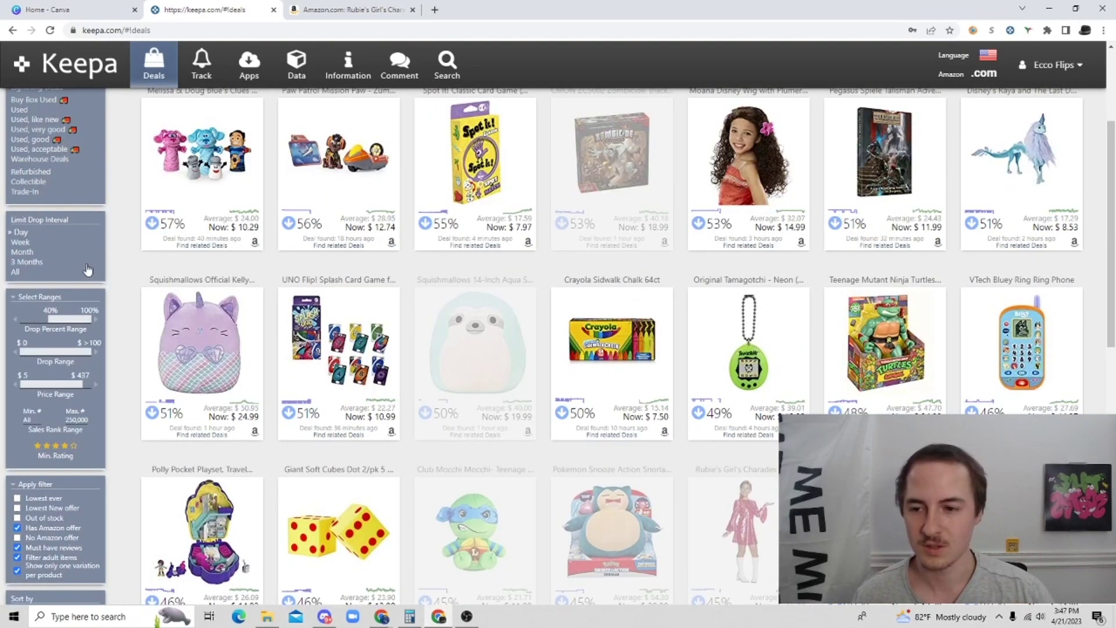
scroll(51, 561, "up", 3)
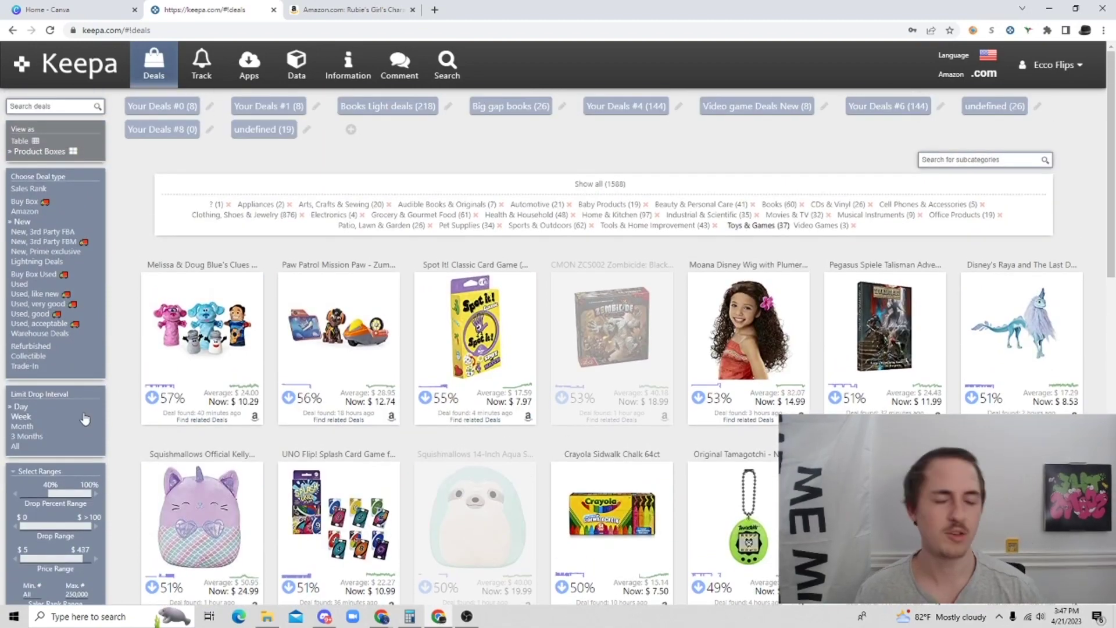
scroll(75, 388, "down", 2)
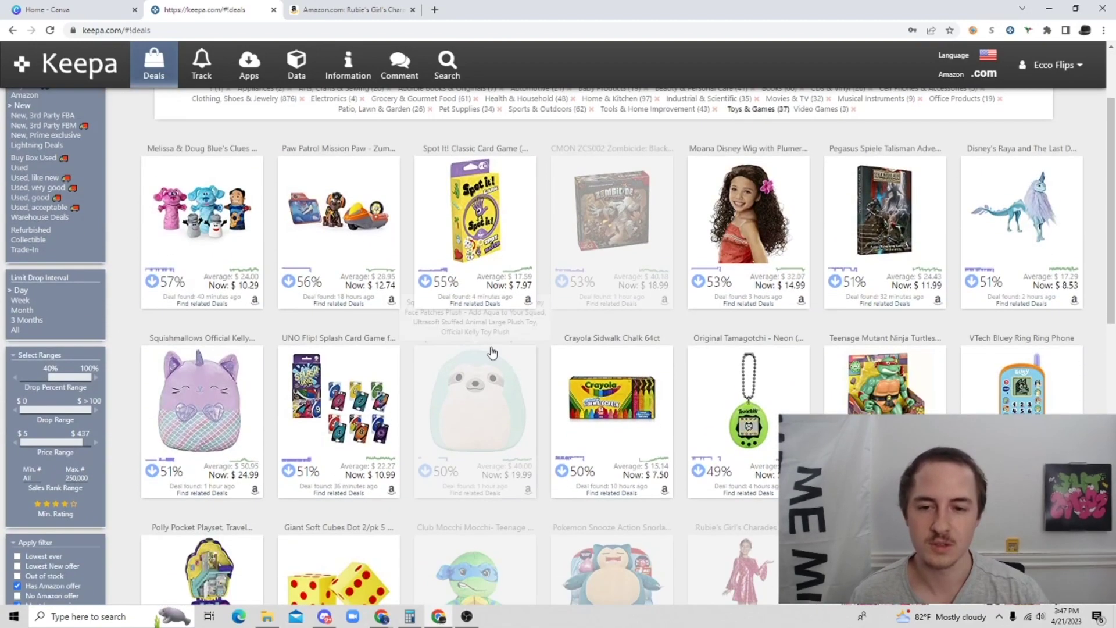
left_click(494, 238)
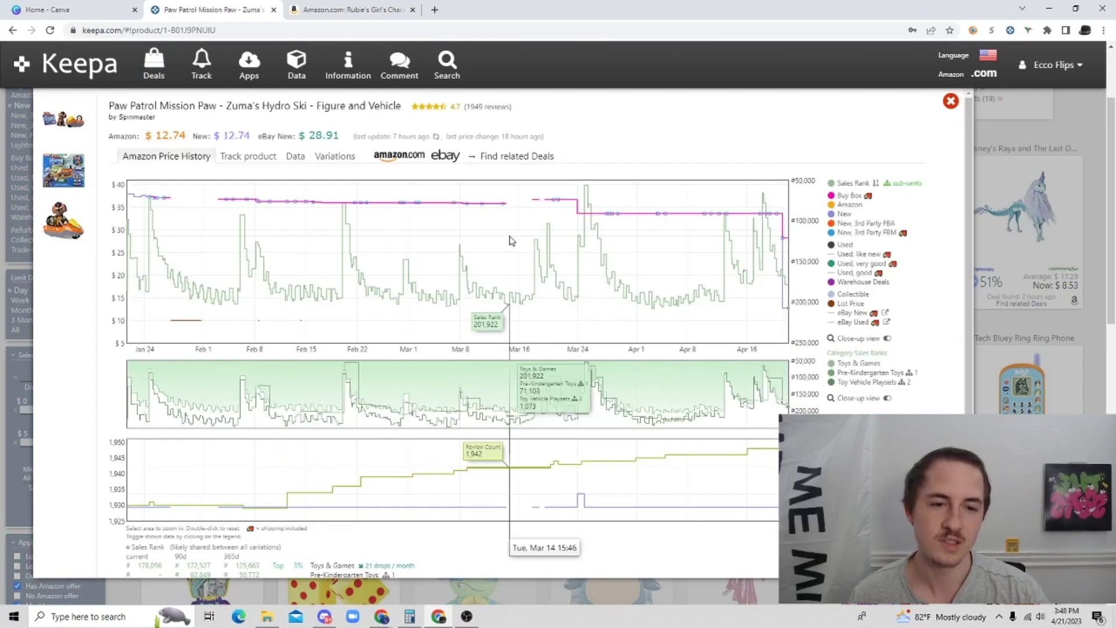
left_click_drag(773, 232, 788, 236)
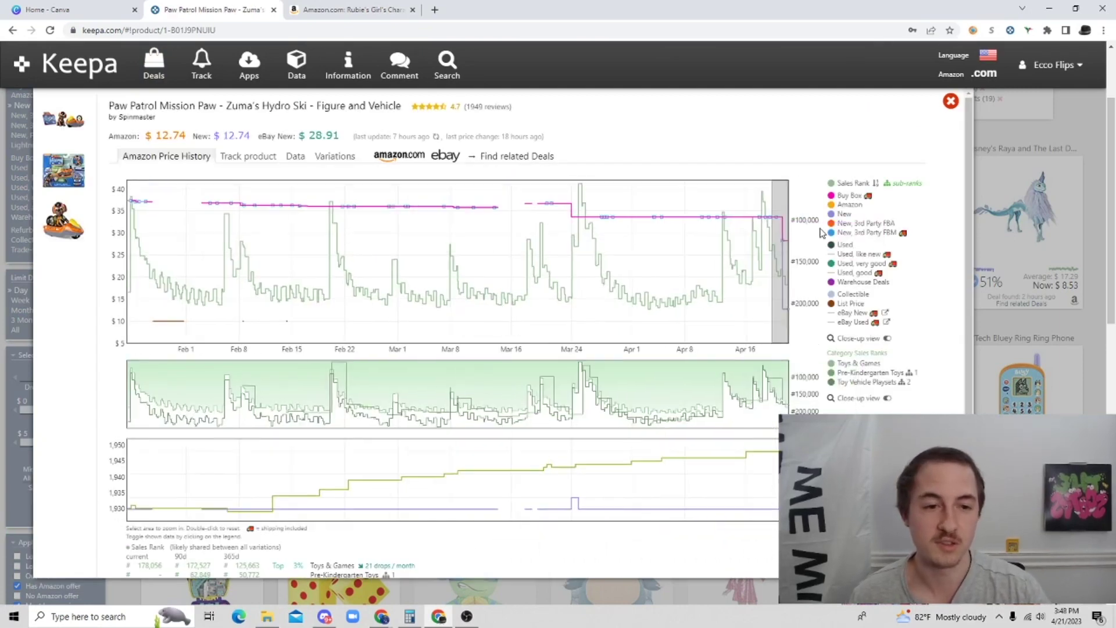
right_click(403, 161)
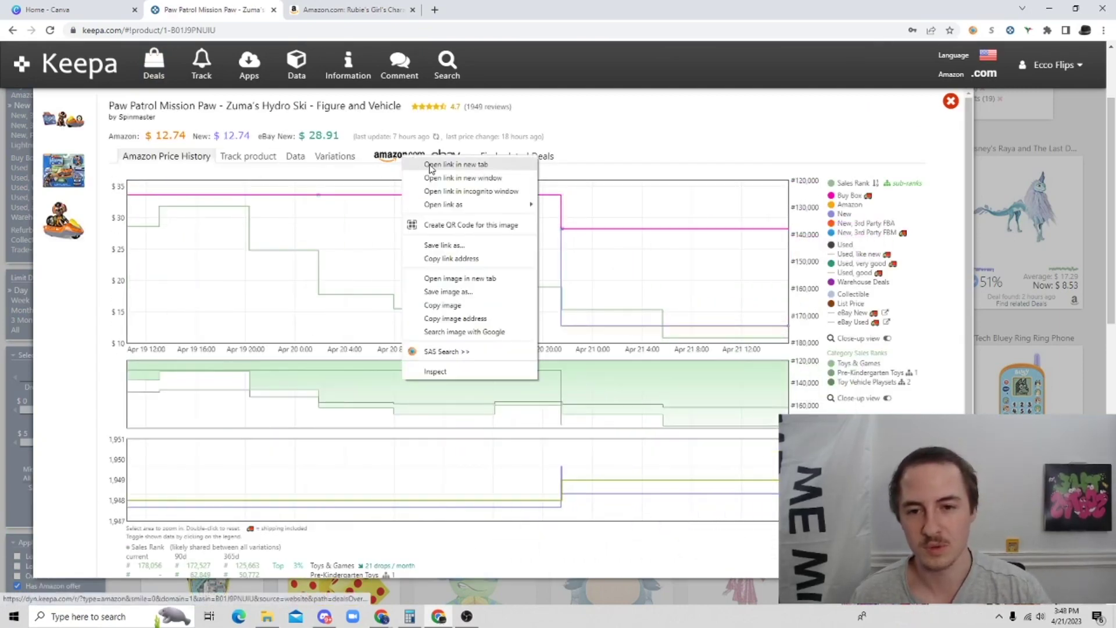
Open the Zuma's Hydro Ski Amazon listing in a new tab and review the offers from $12.74
key("Escape")
left_click(400, 155)
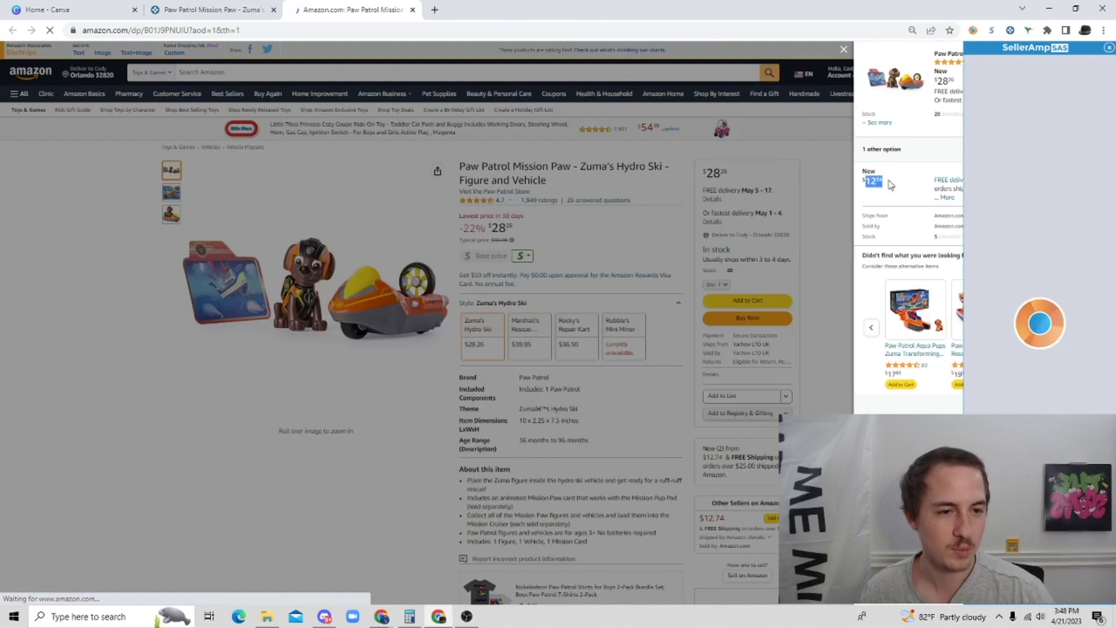
left_click_drag(866, 181, 885, 191)
left_click(928, 249)
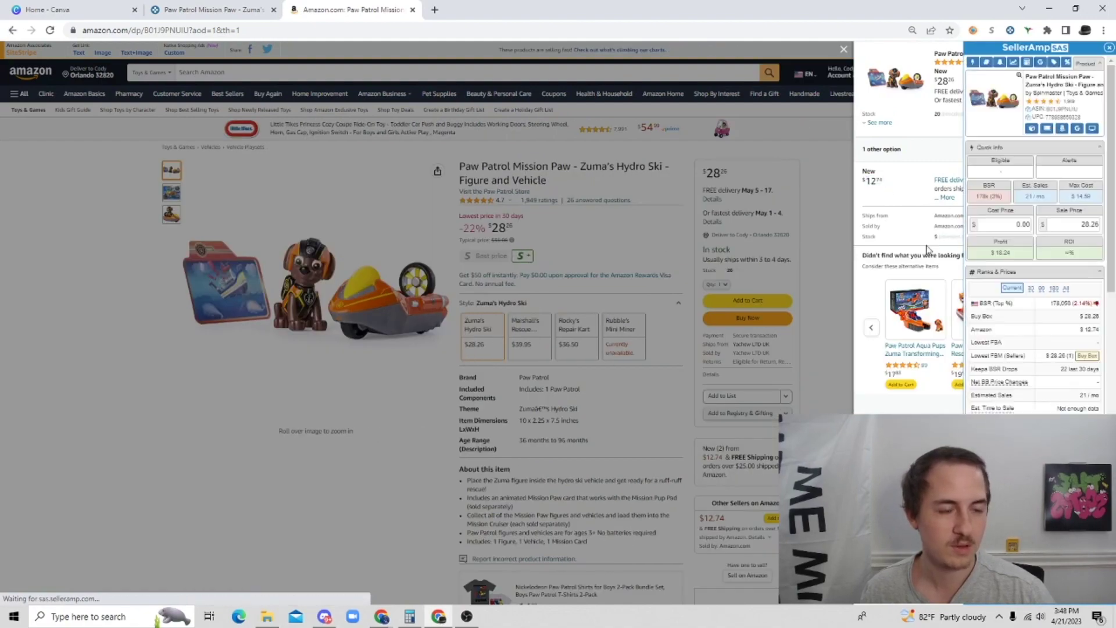
left_click(664, 225)
scroll(664, 225, "down", 2)
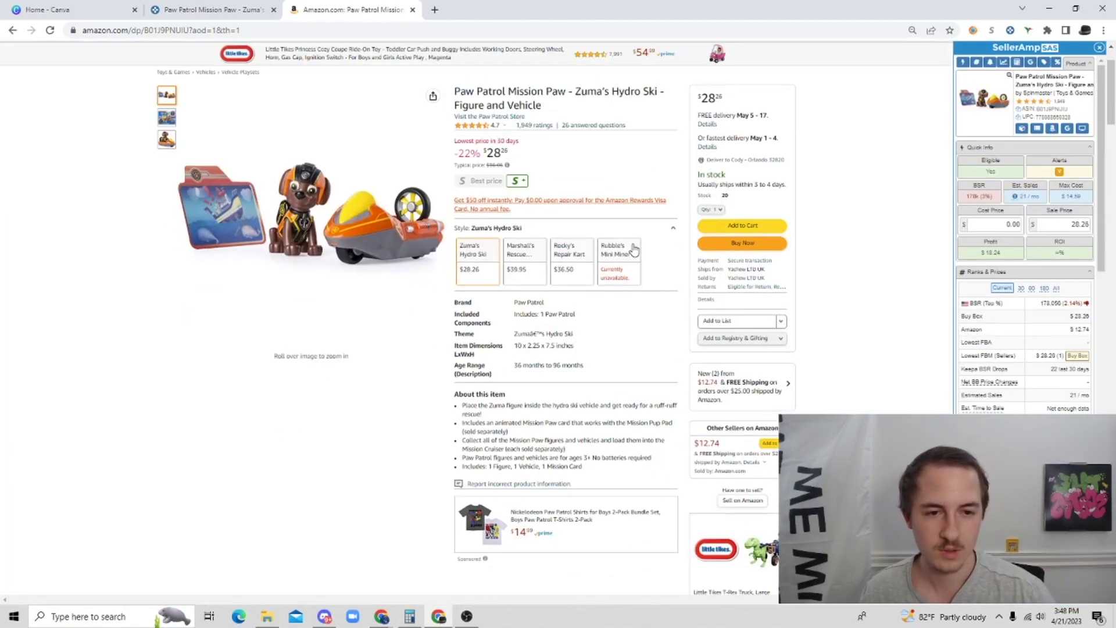
left_click(733, 407)
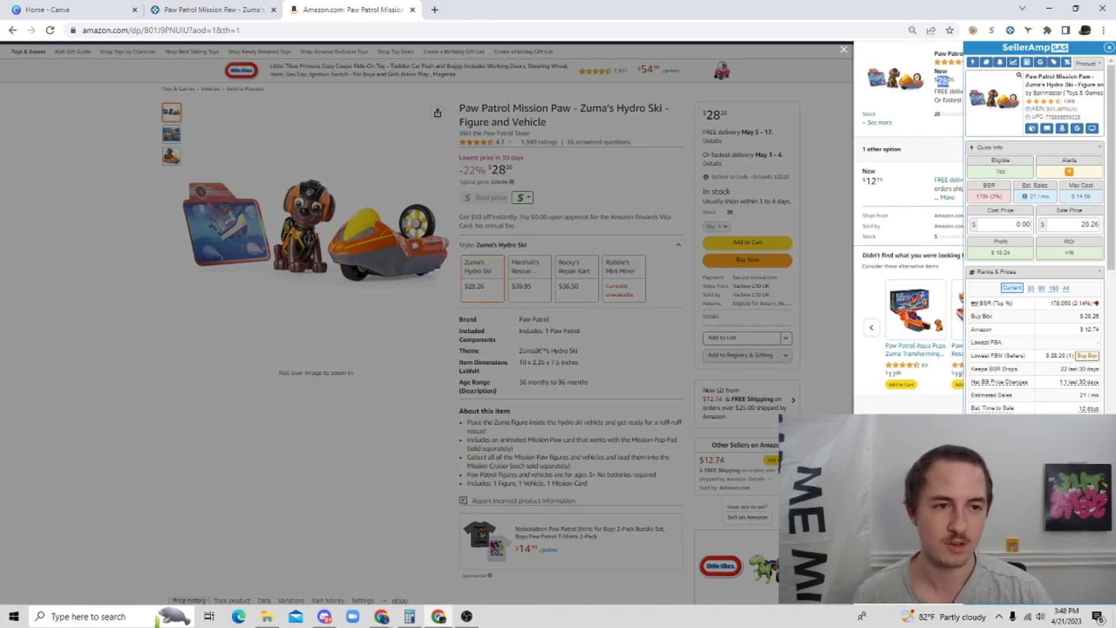
left_click(699, 194)
scroll(258, 148, "down", 5)
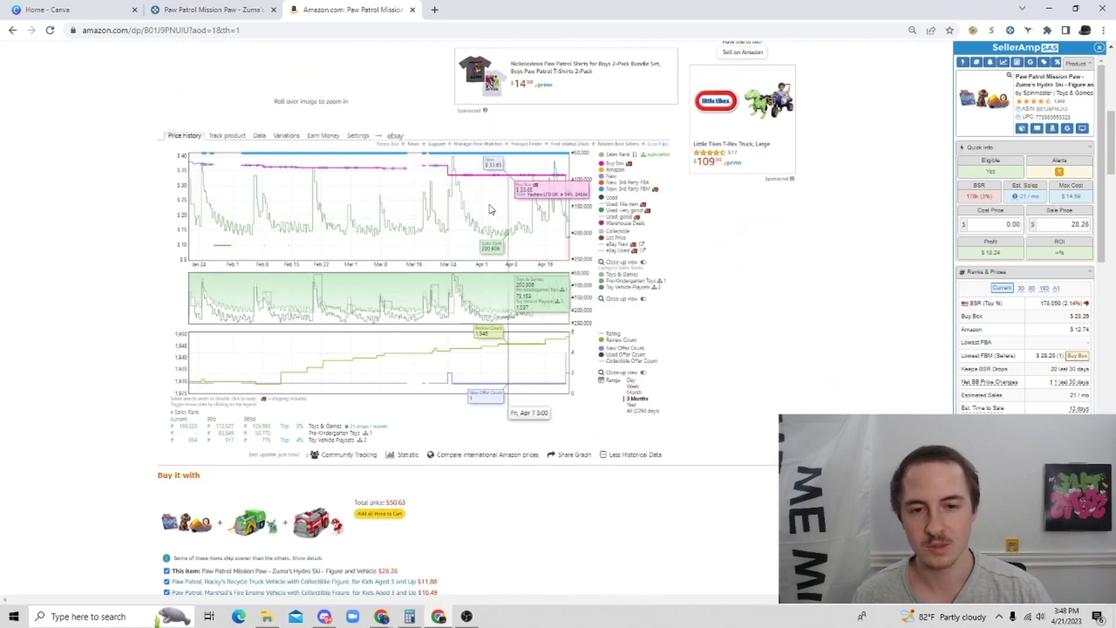
In Keepa's Data tab, include historical offers with range set to all, then return to Price history
left_click(259, 136)
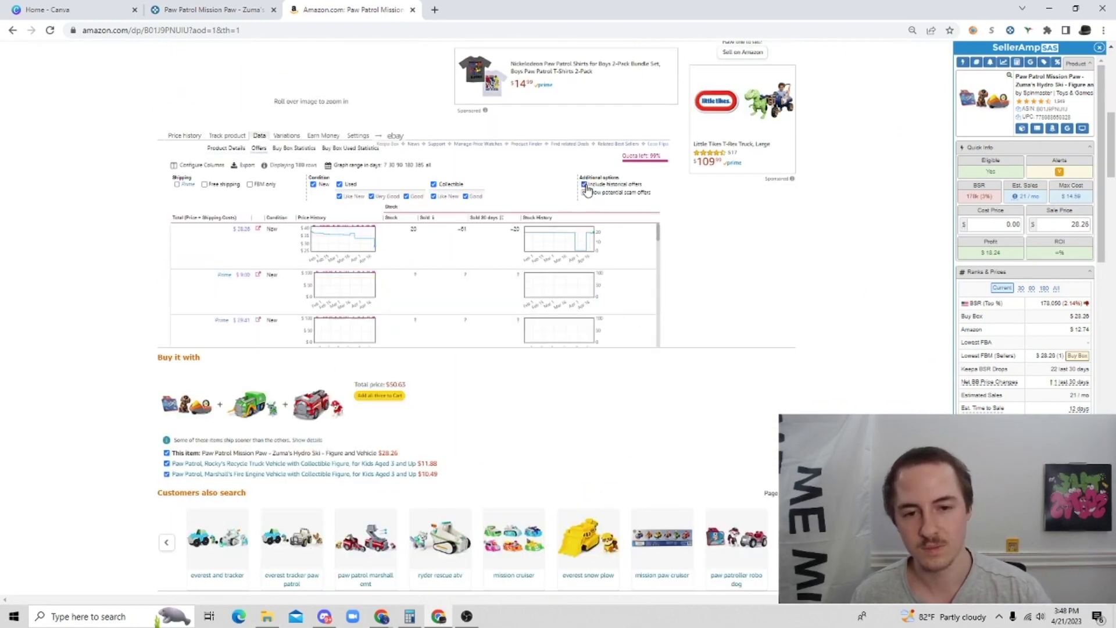
left_click(590, 185)
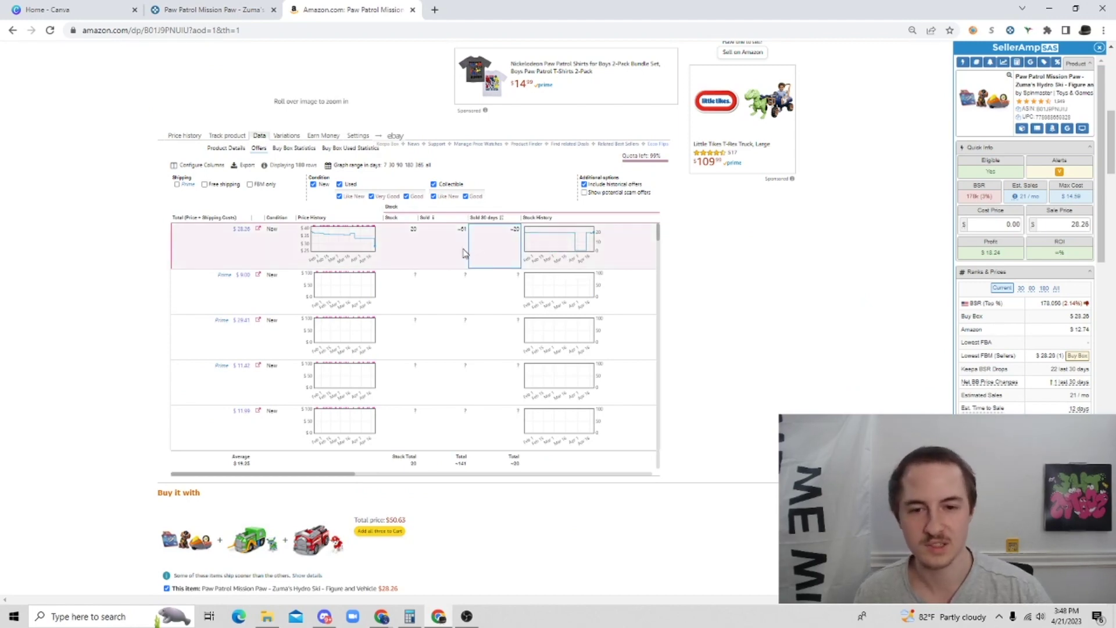
left_click(427, 165)
mouse_move(602, 246)
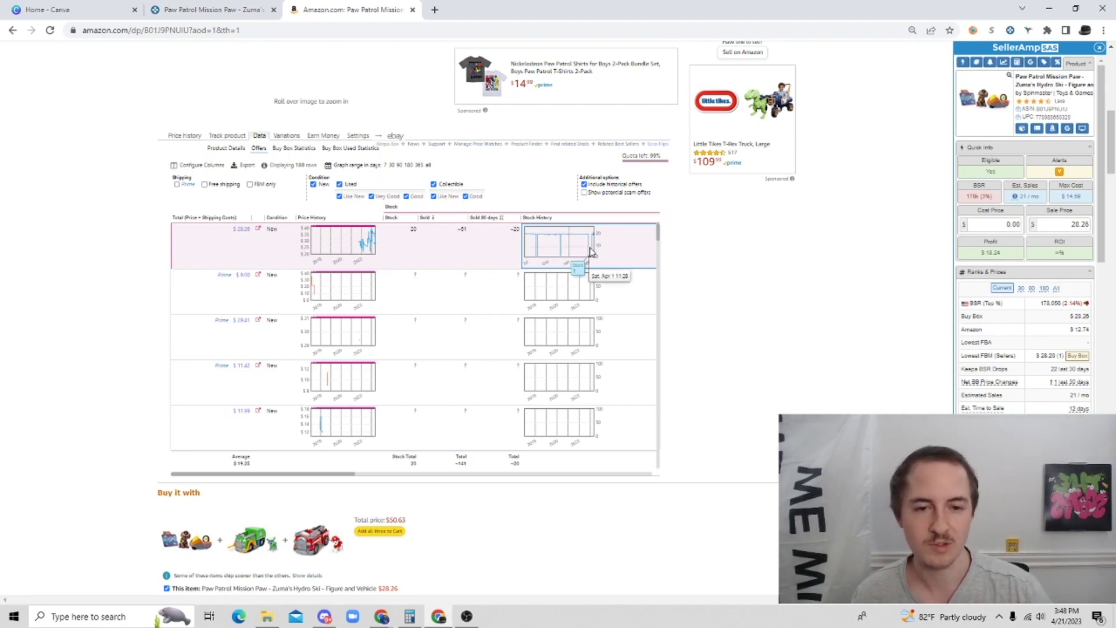
left_click(191, 138)
scroll(681, 337, "up", 5)
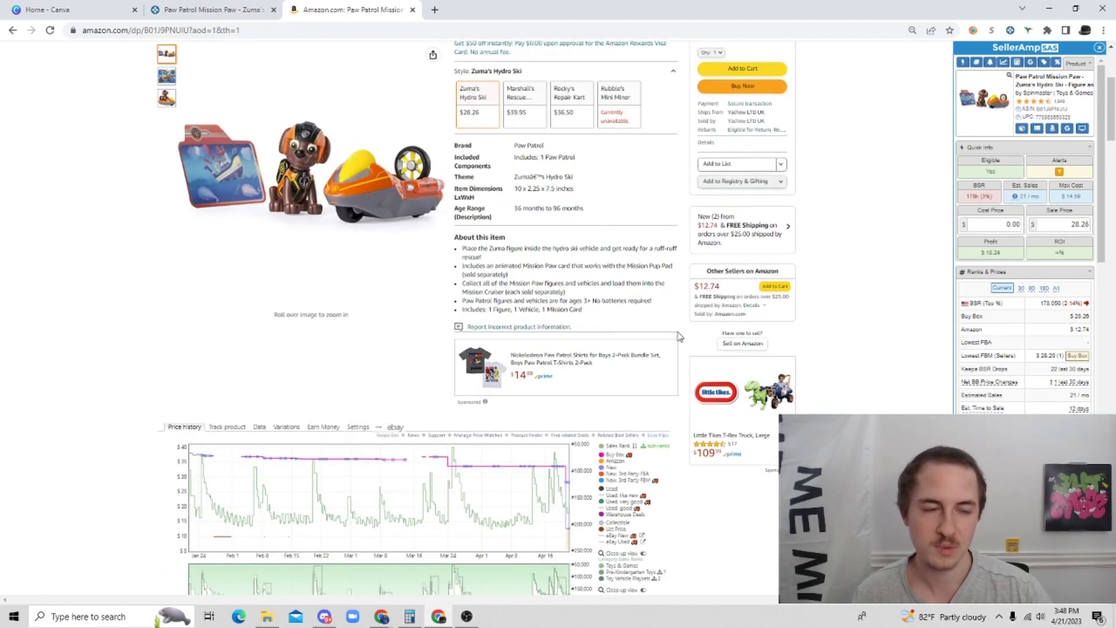
scroll(674, 323, "up", 3)
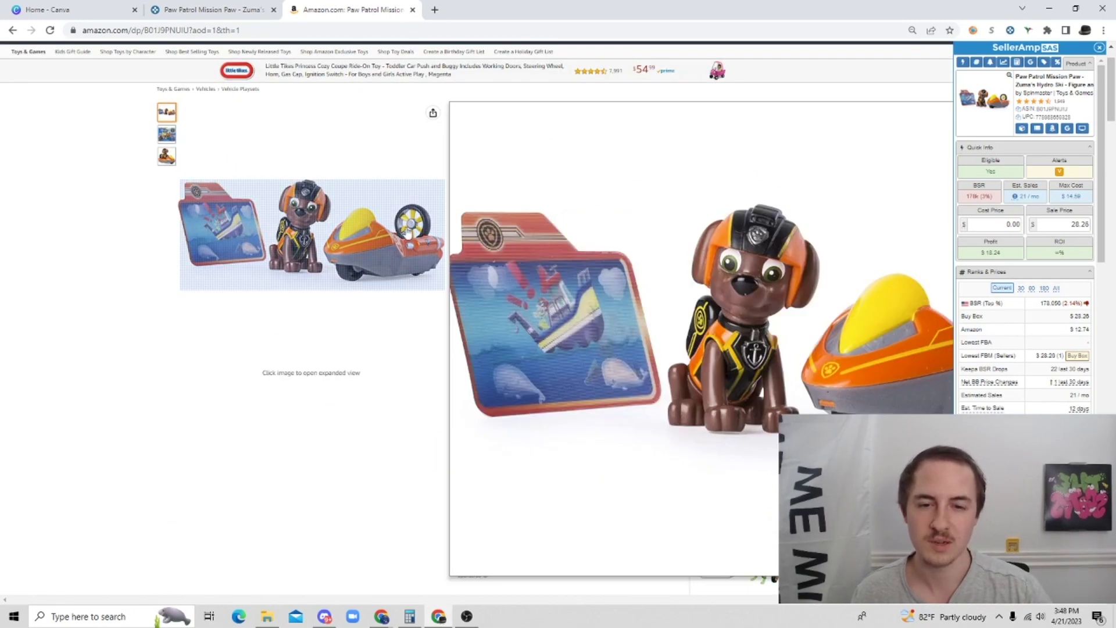